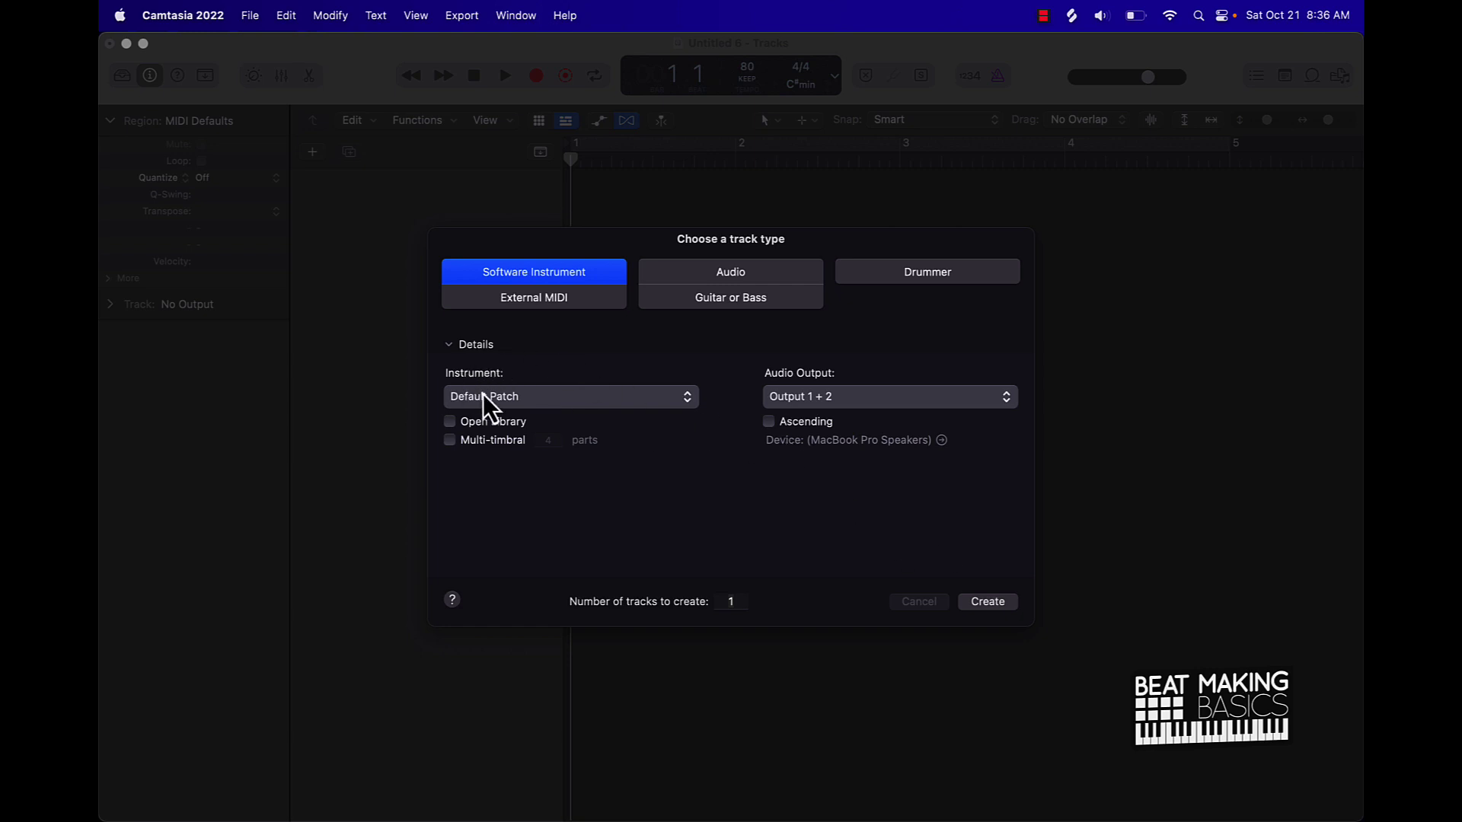
- Create a software instrument track with the Default Patch, giving a Classic Electric Piano track 1
click(514, 396)
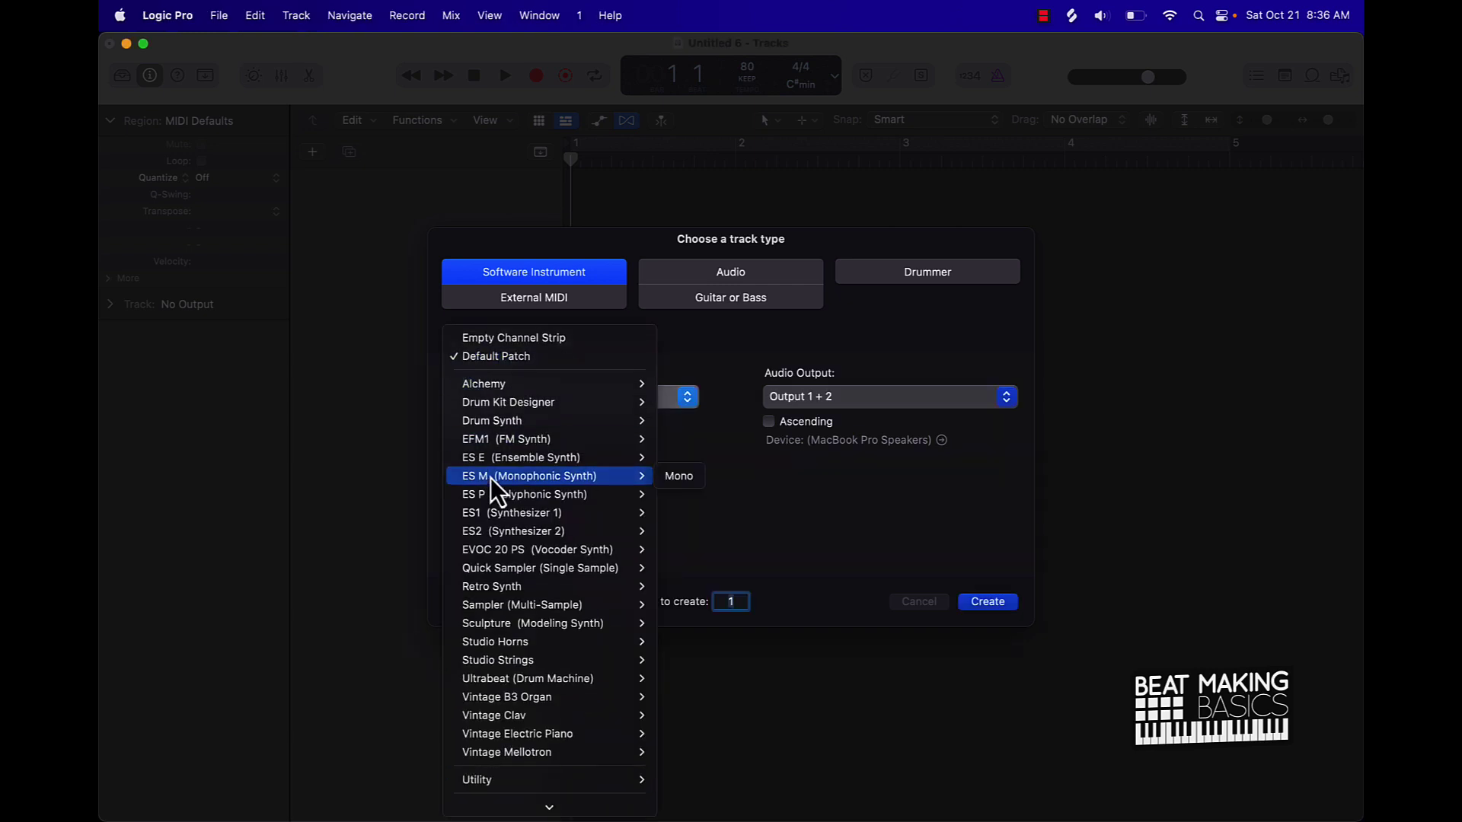
click(505, 361)
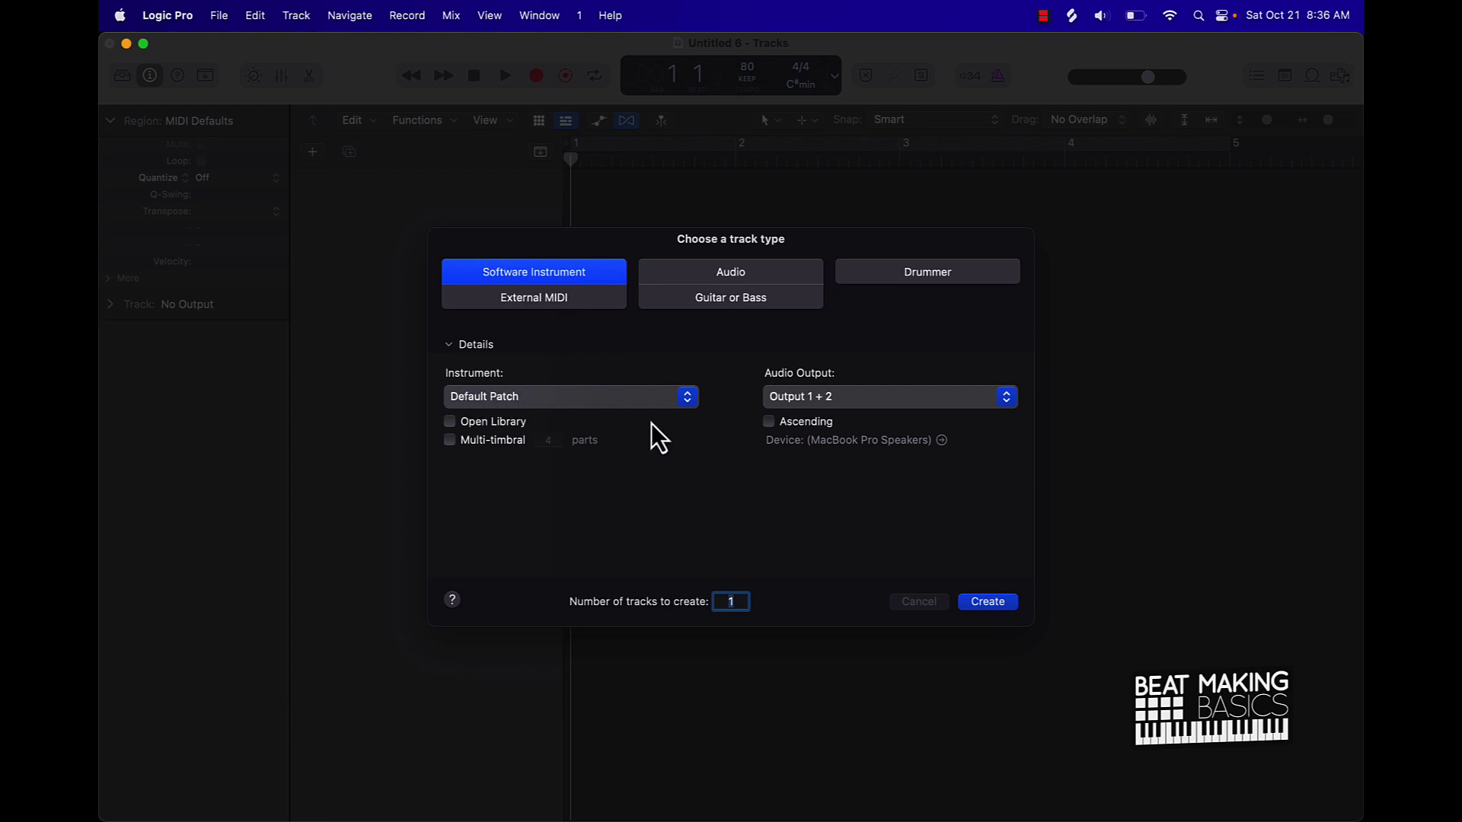
click(986, 601)
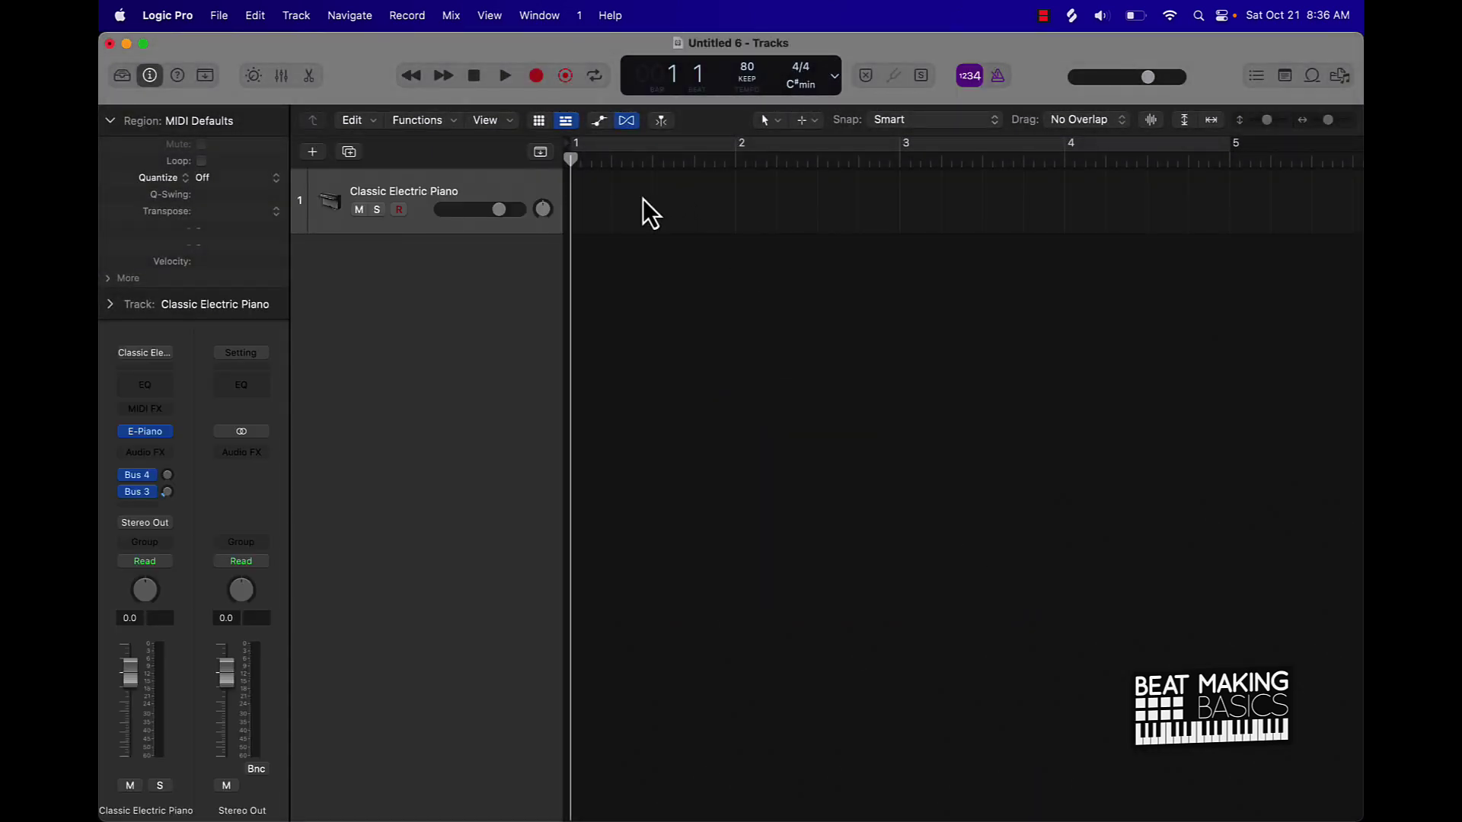
- Add an empty MIDI region, stretch it to end at bar 5, and open it in the Piano Roll
right_click(686, 202)
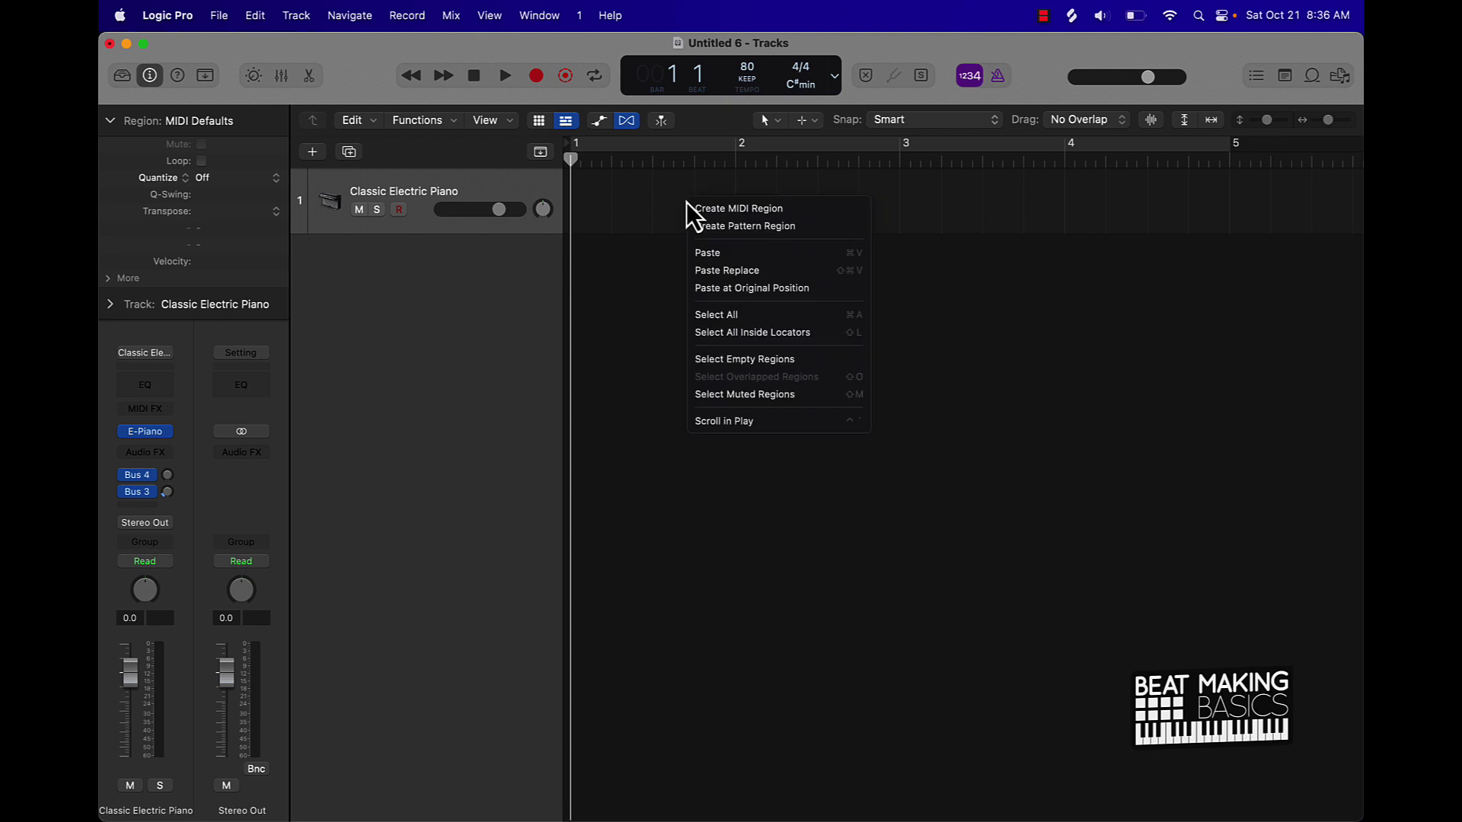
click(772, 212)
drag(728, 218, 1223, 177)
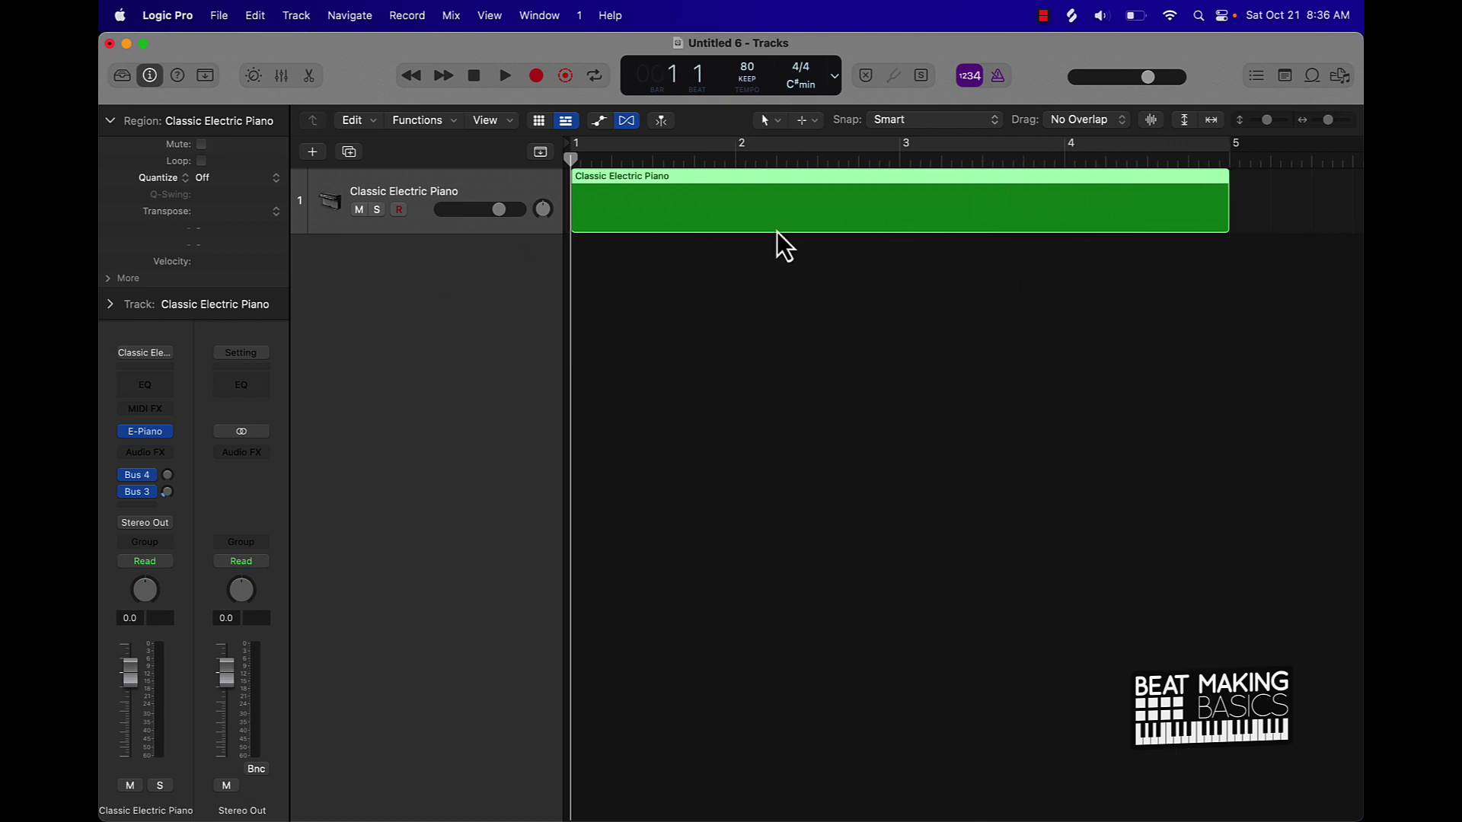
double_click(614, 203)
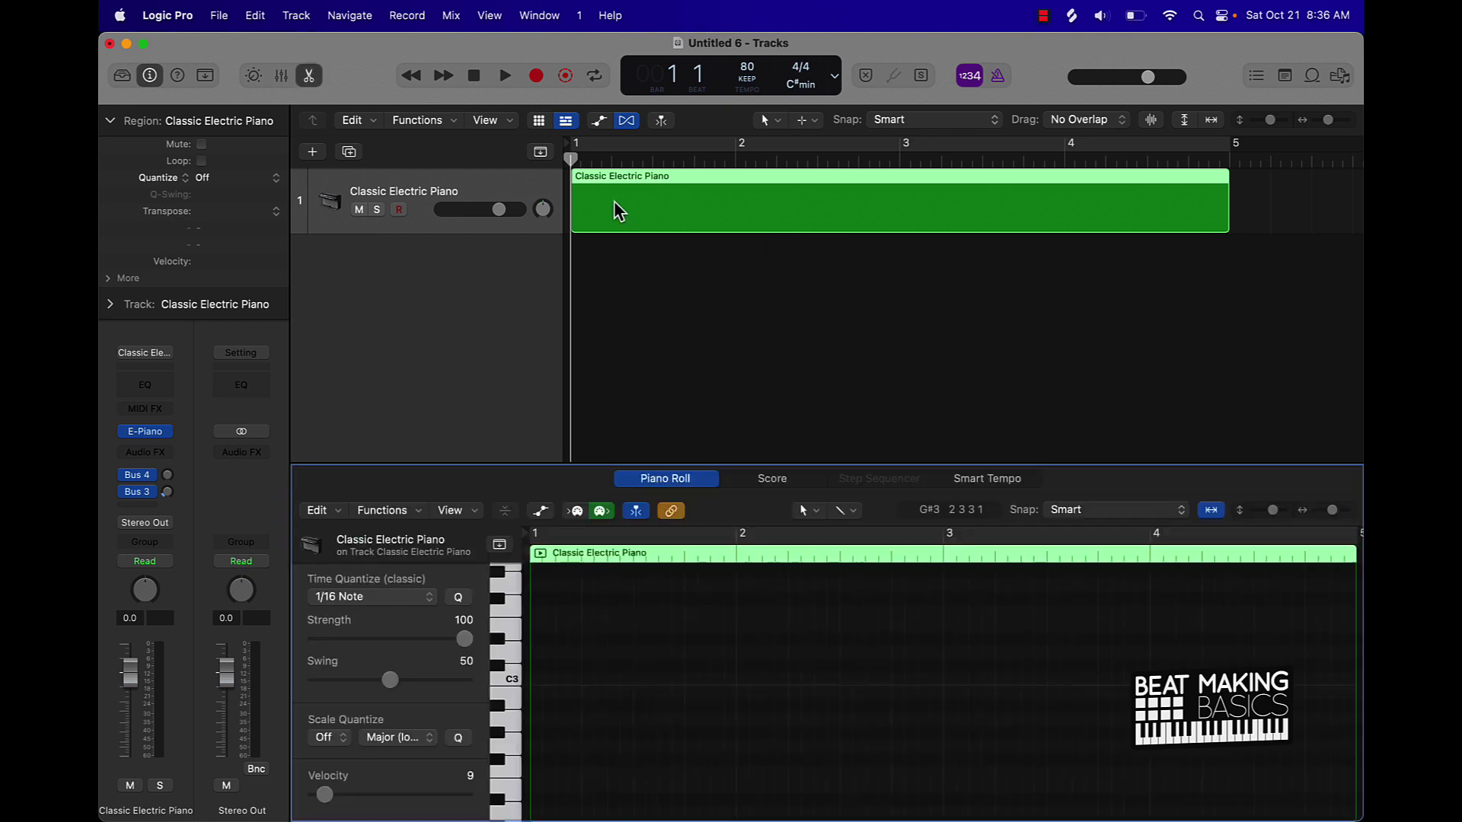
- Enlarge the Piano Roll, draw a C2 note at bar 1 plus two higher notes up to G#2, and play them
click(742, 457)
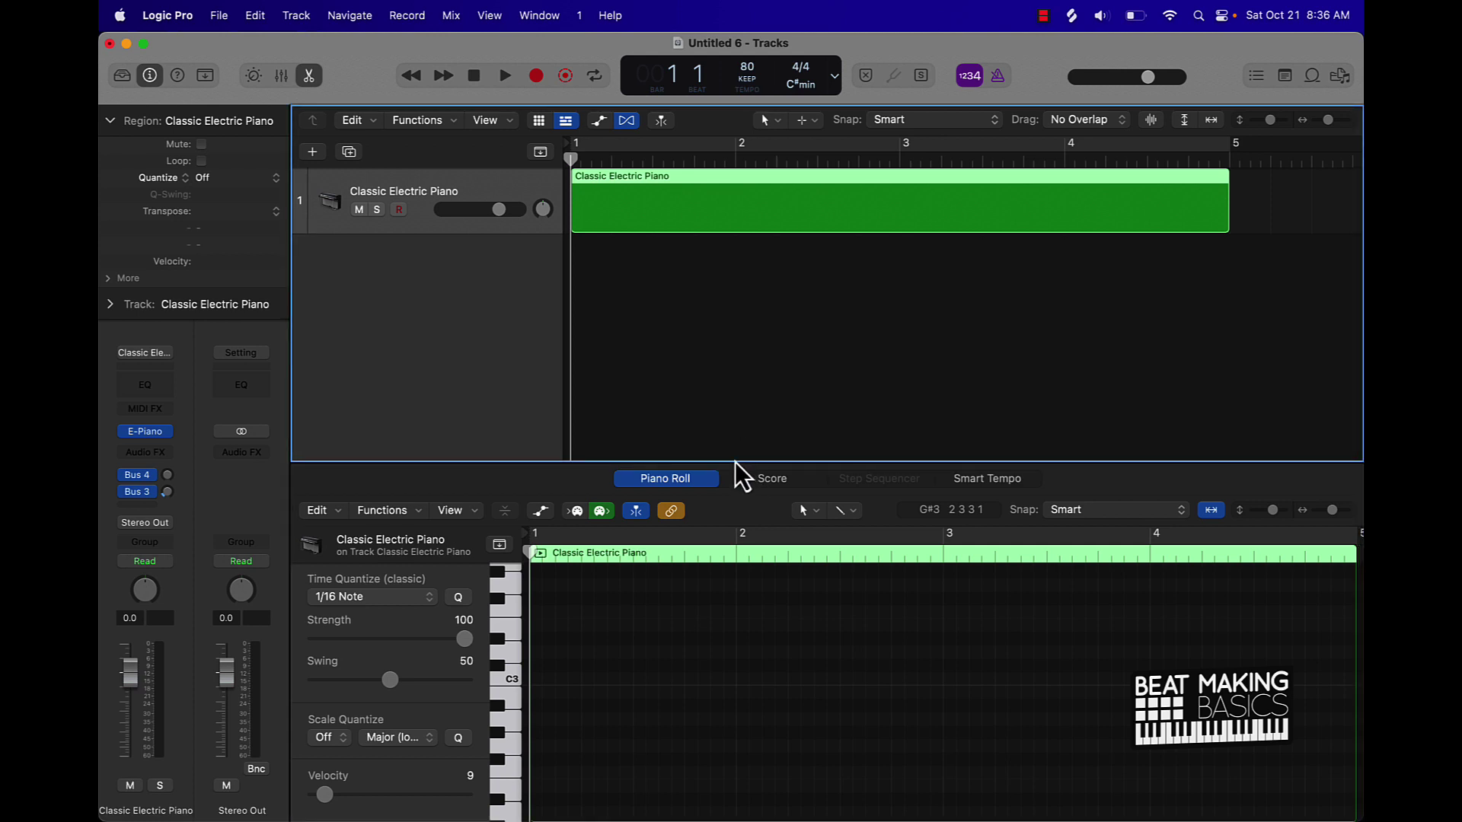
drag(732, 461, 721, 297)
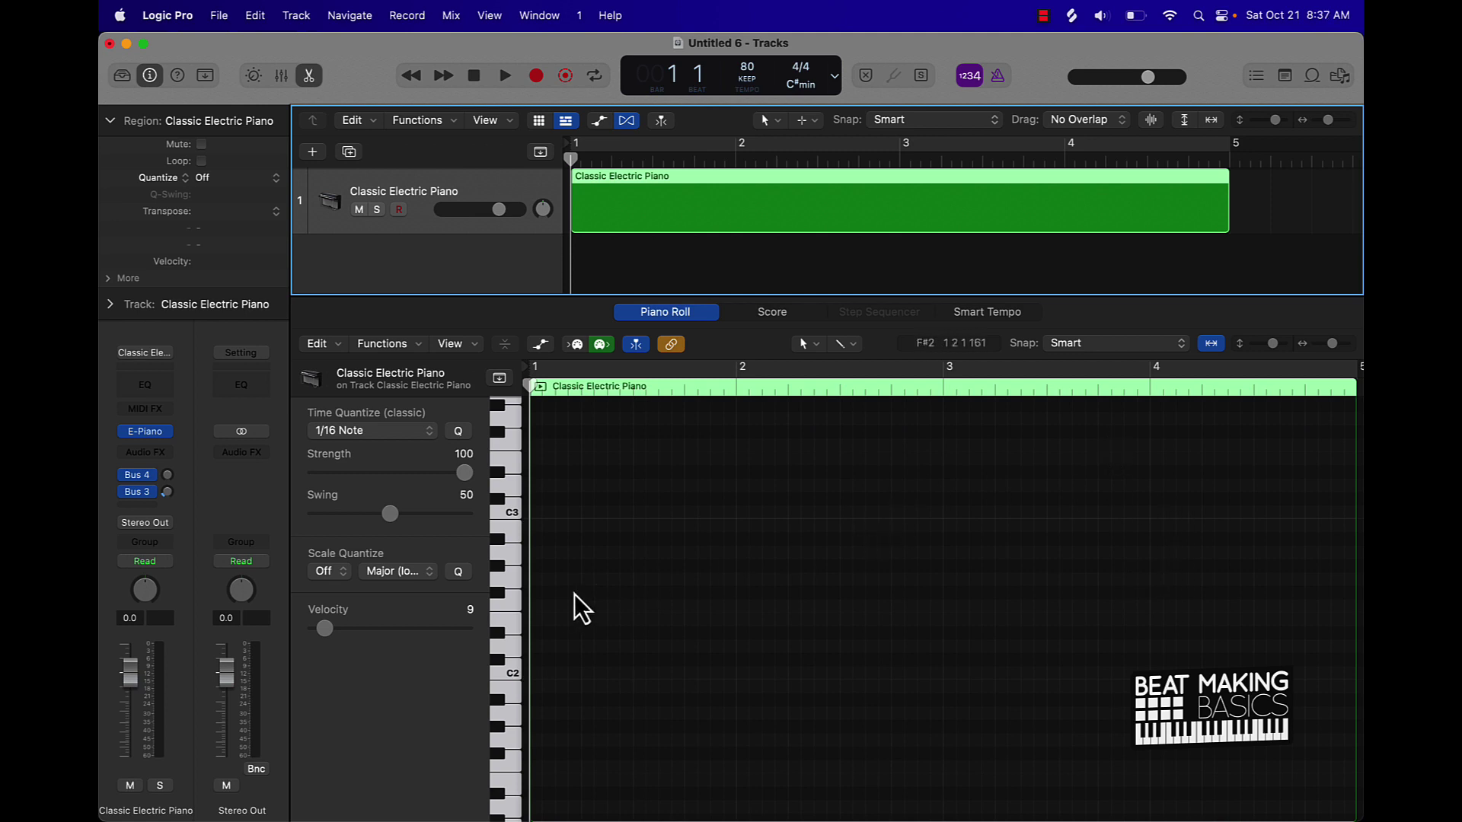
click(512, 676)
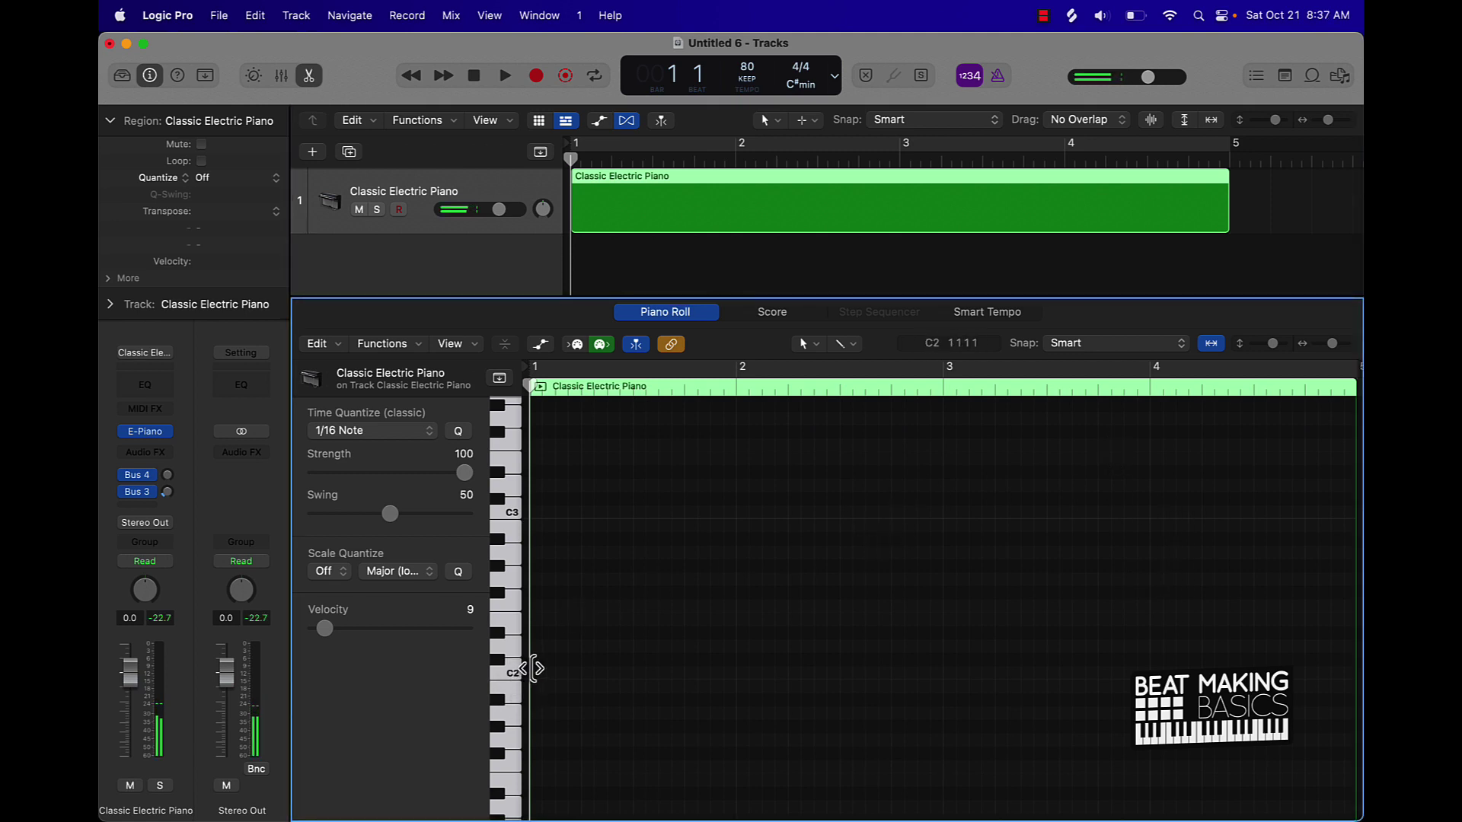
super+click(545, 673)
click(547, 674)
drag(550, 674, 532, 676)
super+click(586, 632)
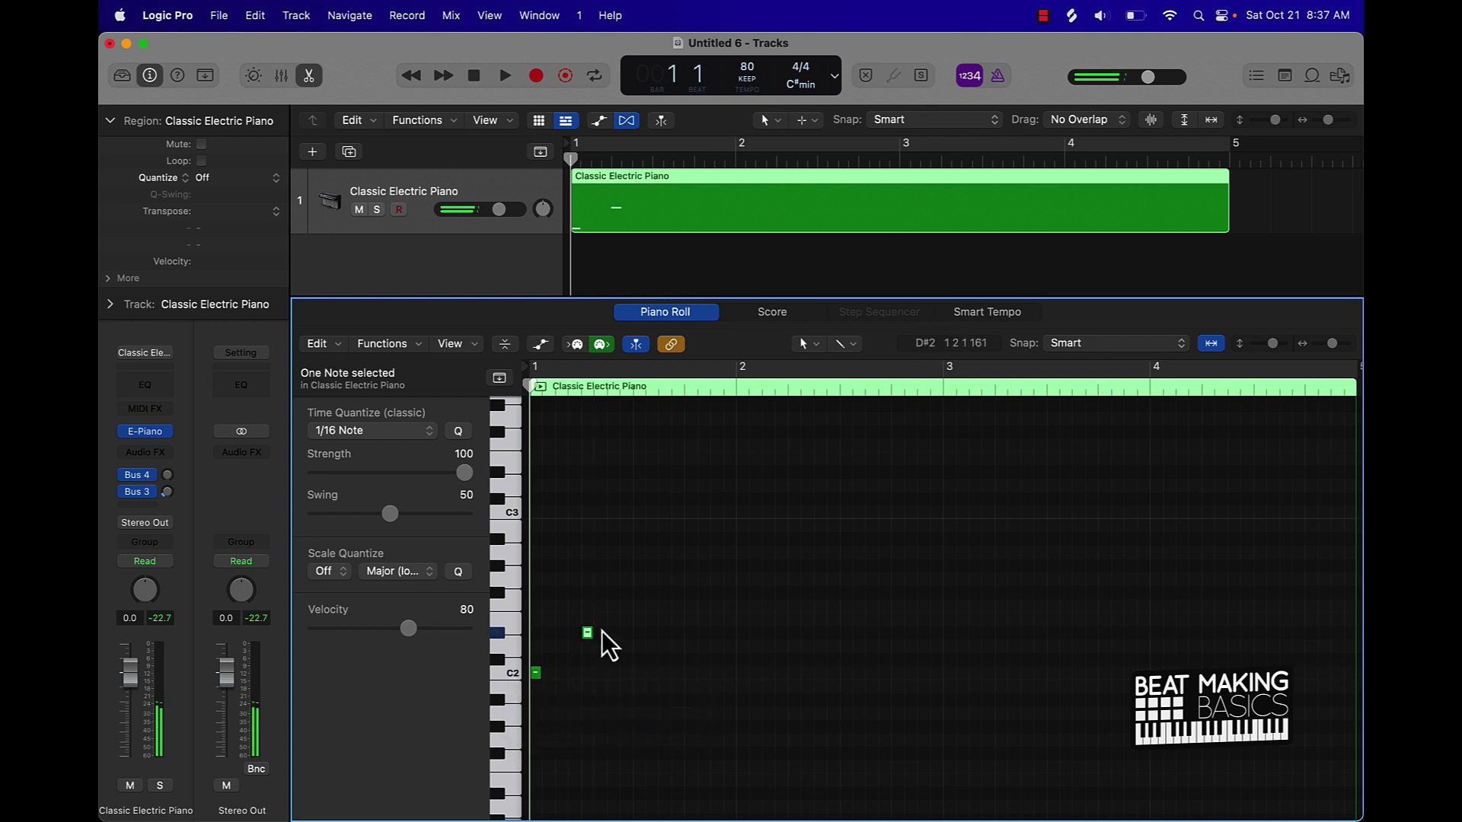
super+click(639, 579)
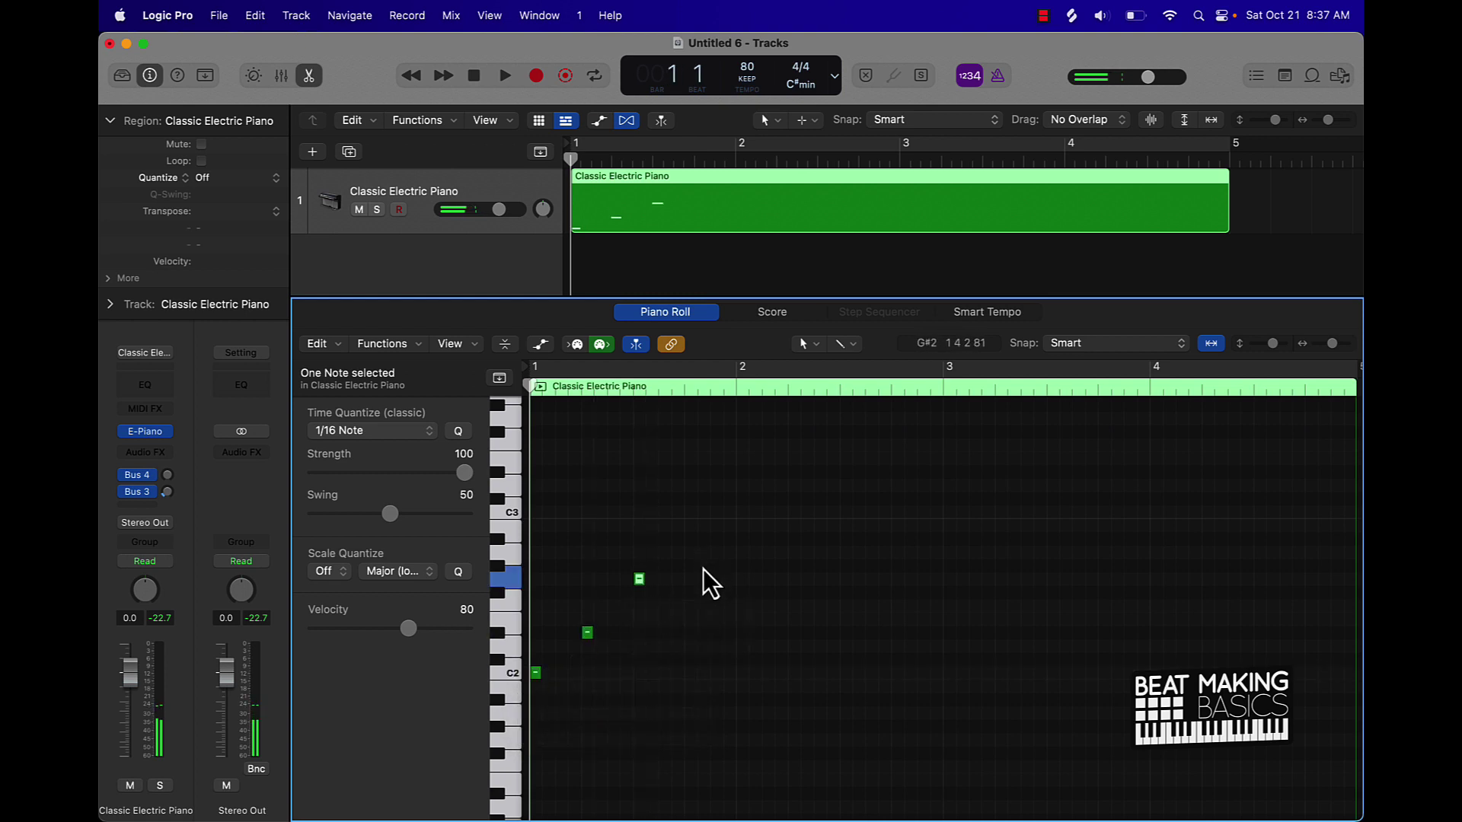
key(space)
key(space)
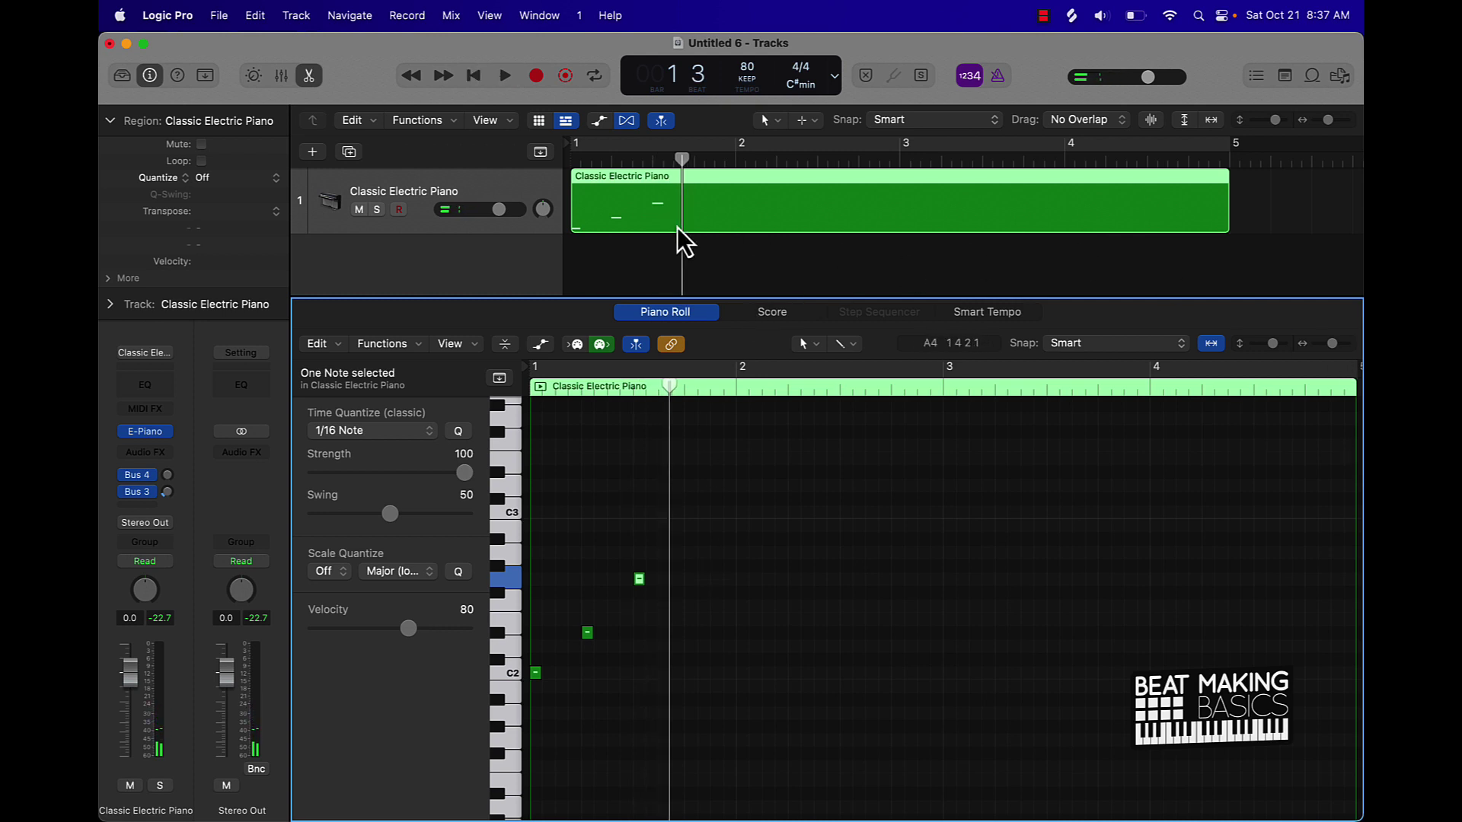
- Close the Piano Roll, delete the test MIDI region, and open the Apple Loops browser
click(1124, 253)
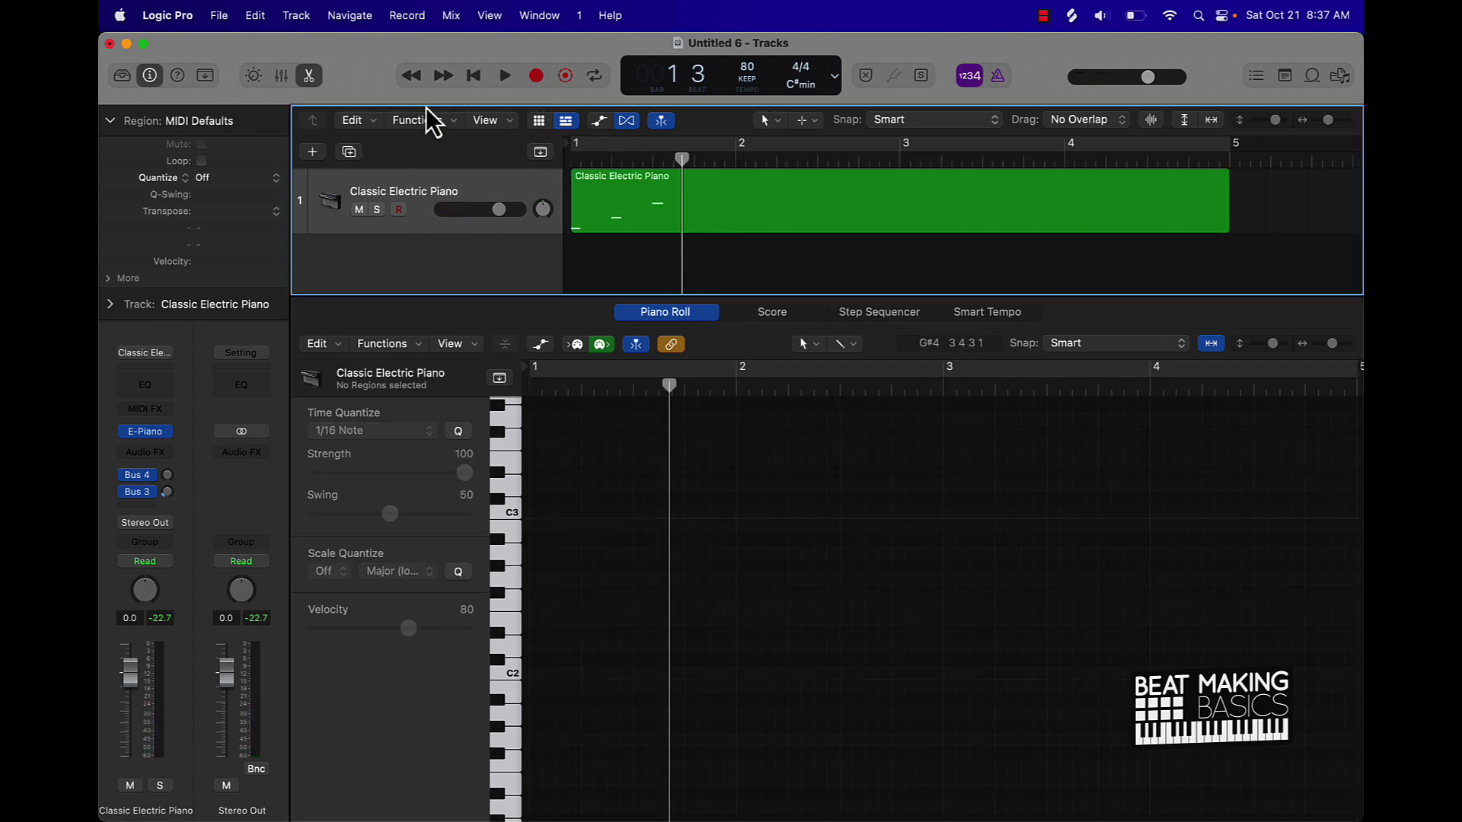
click(318, 80)
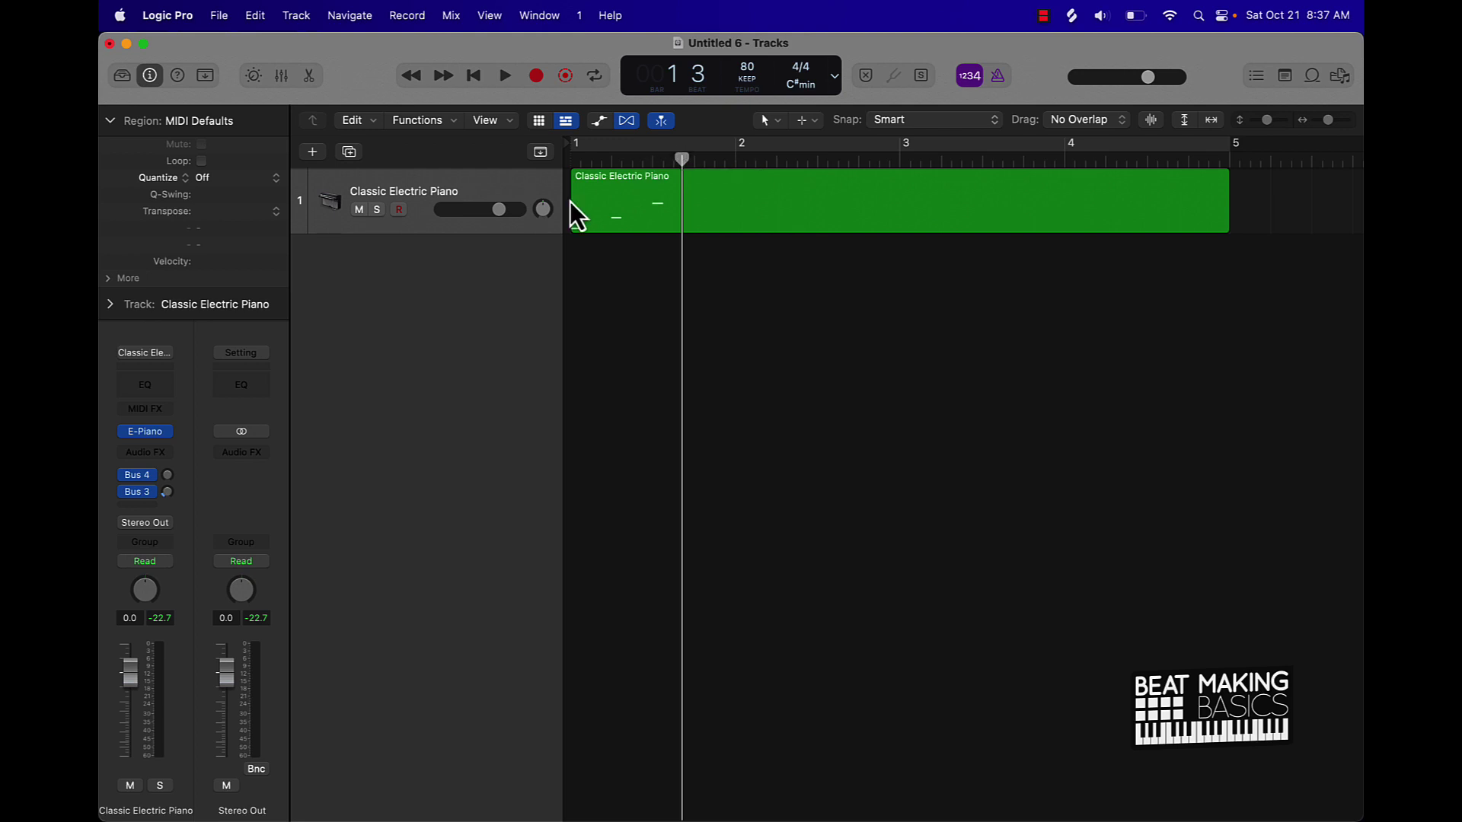
click(702, 189)
key(Delete)
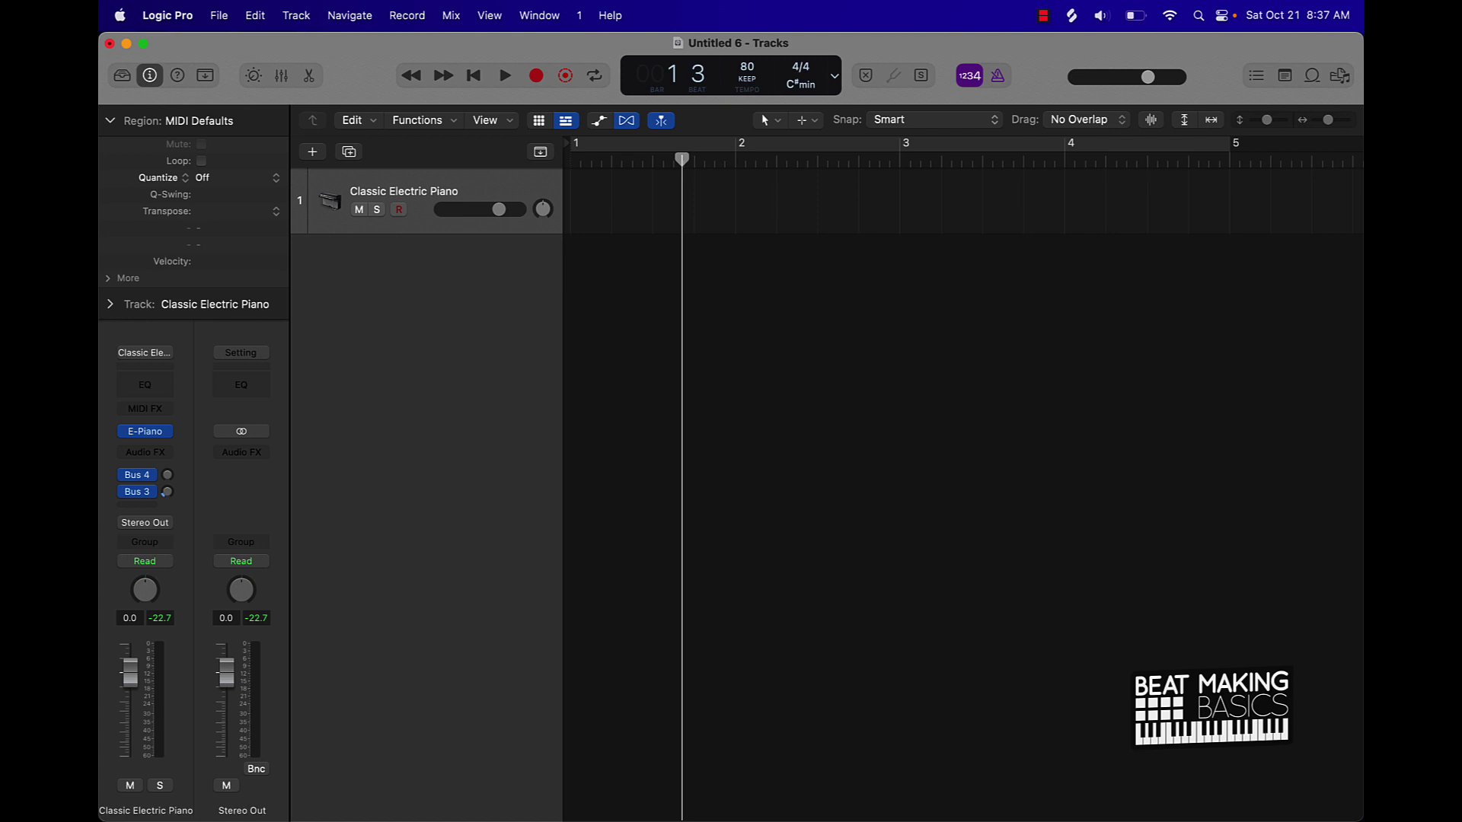
click(1311, 76)
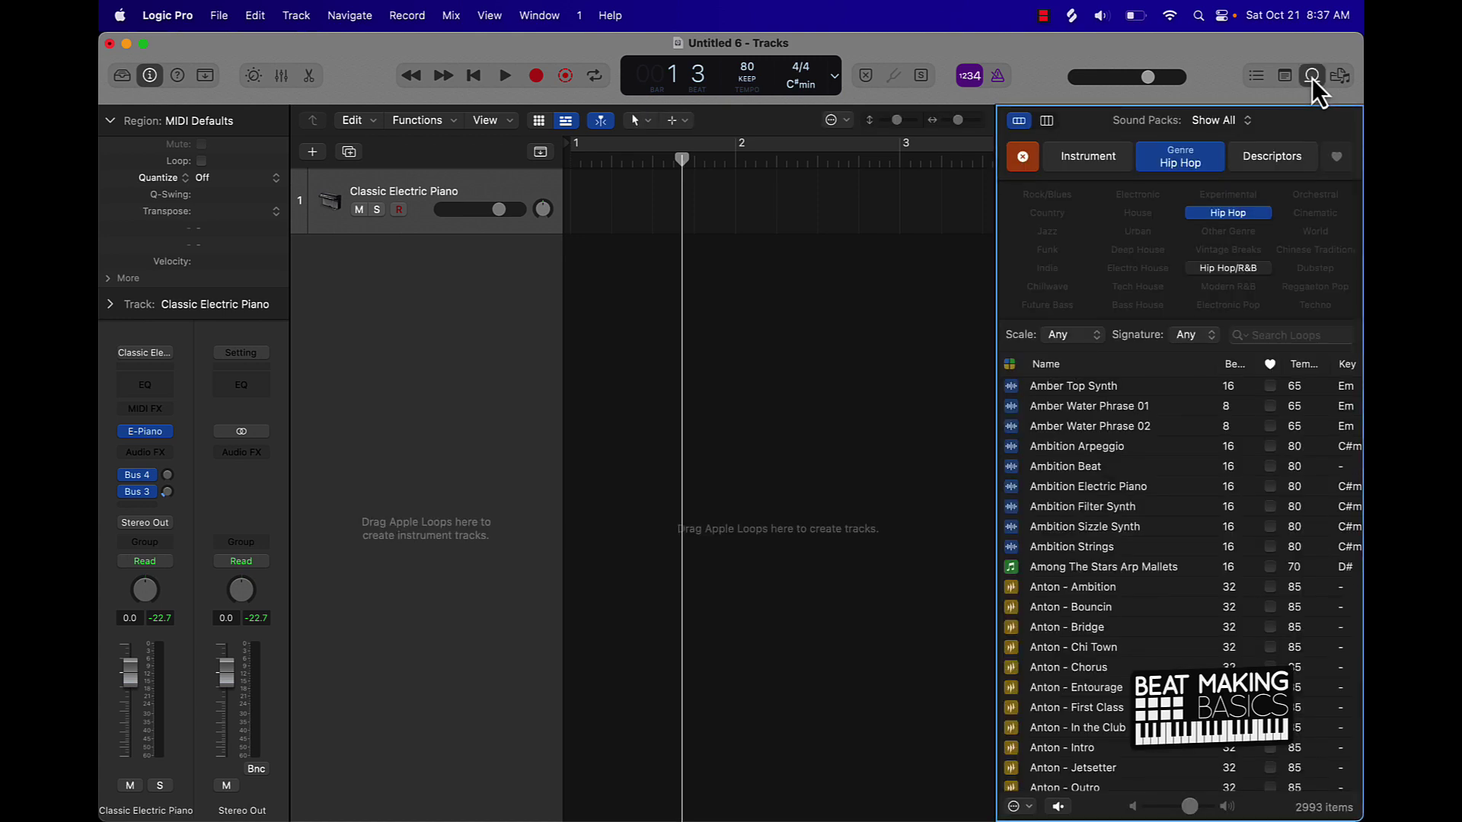
- Preview the Ambition loops: Arpeggio, Electric Piano, Filter Synth, Sizzle Synth and Strings
click(1092, 449)
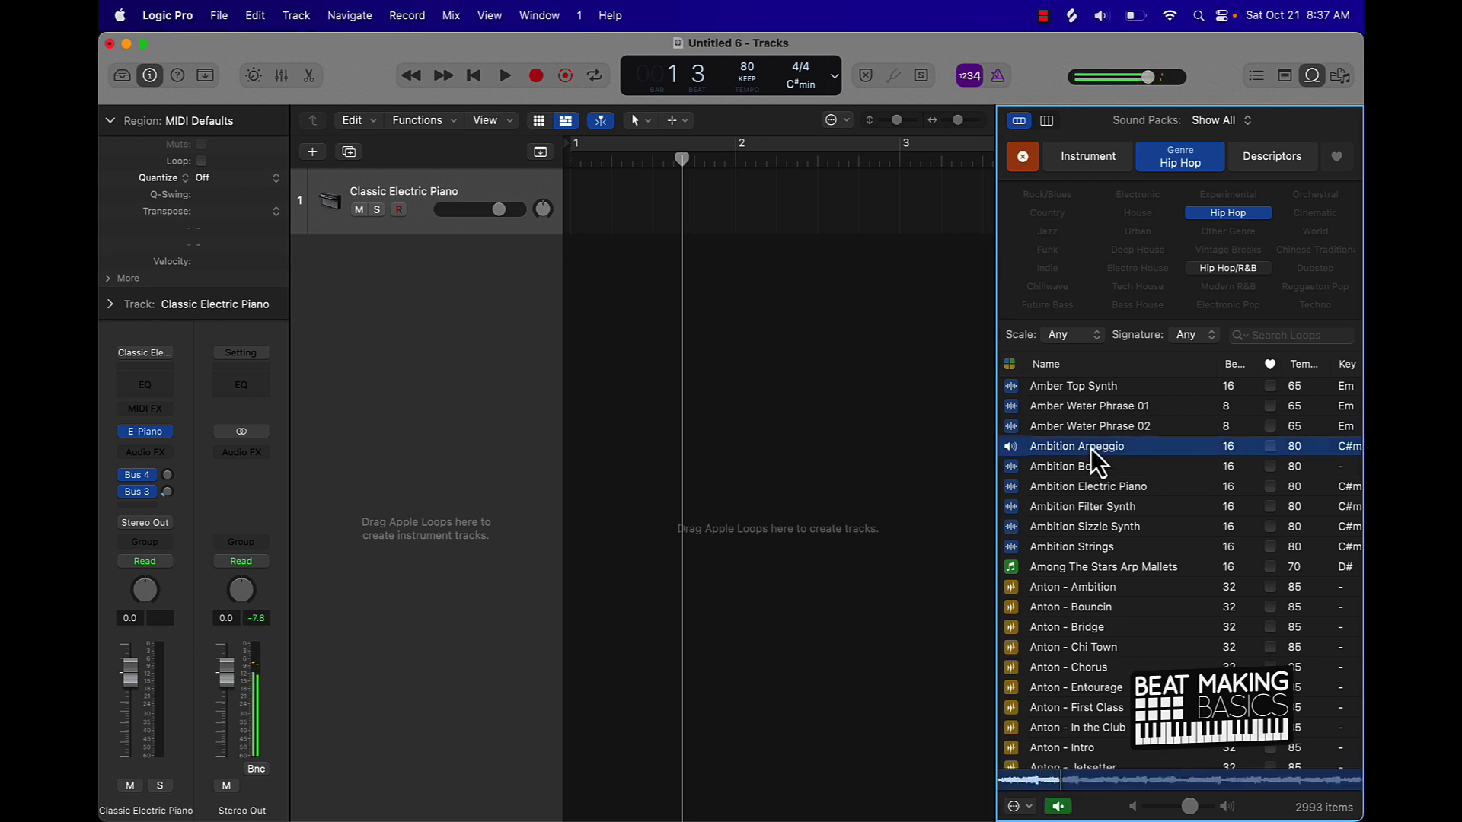
click(1107, 487)
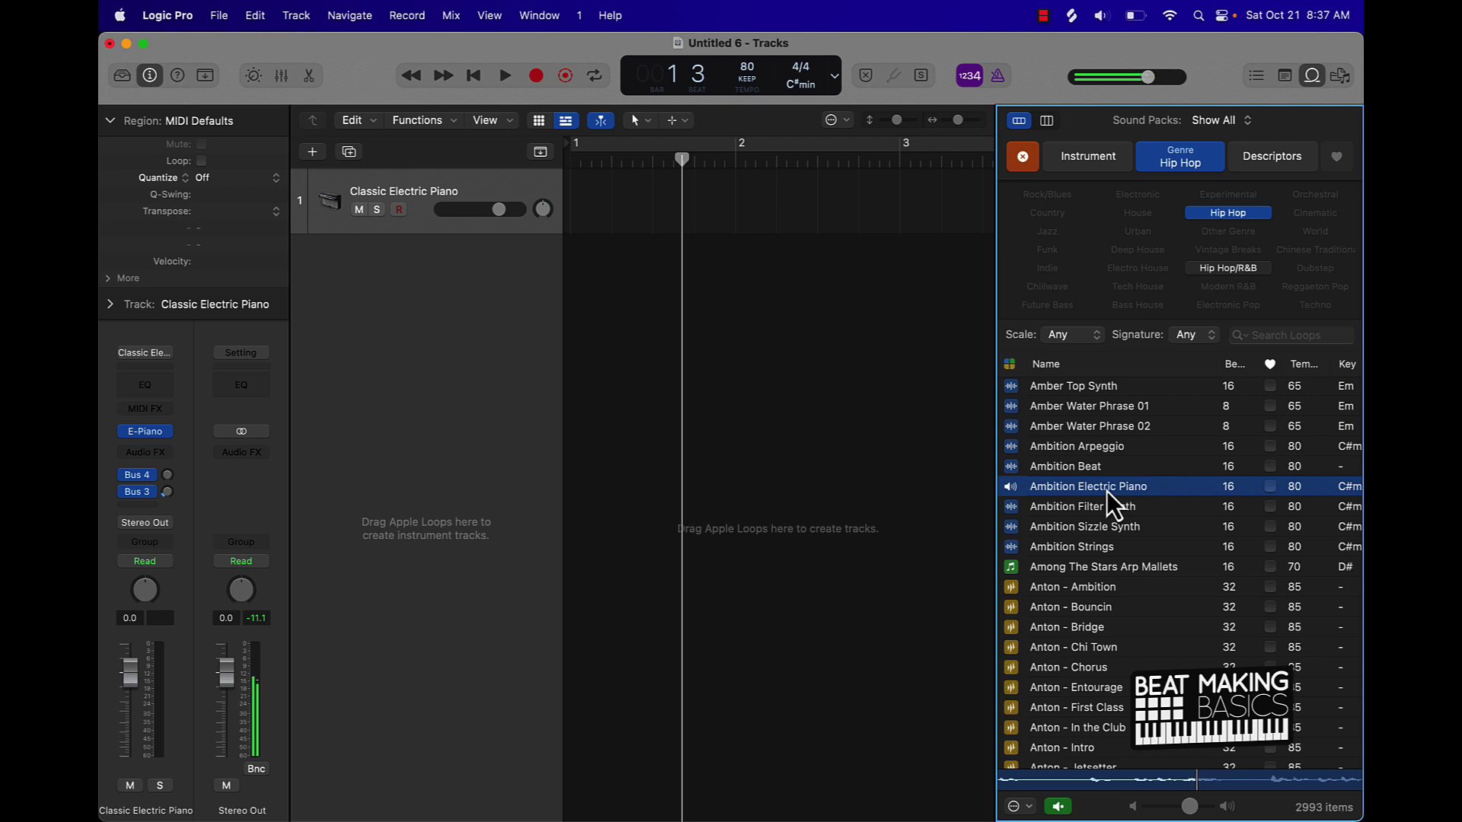
click(1106, 491)
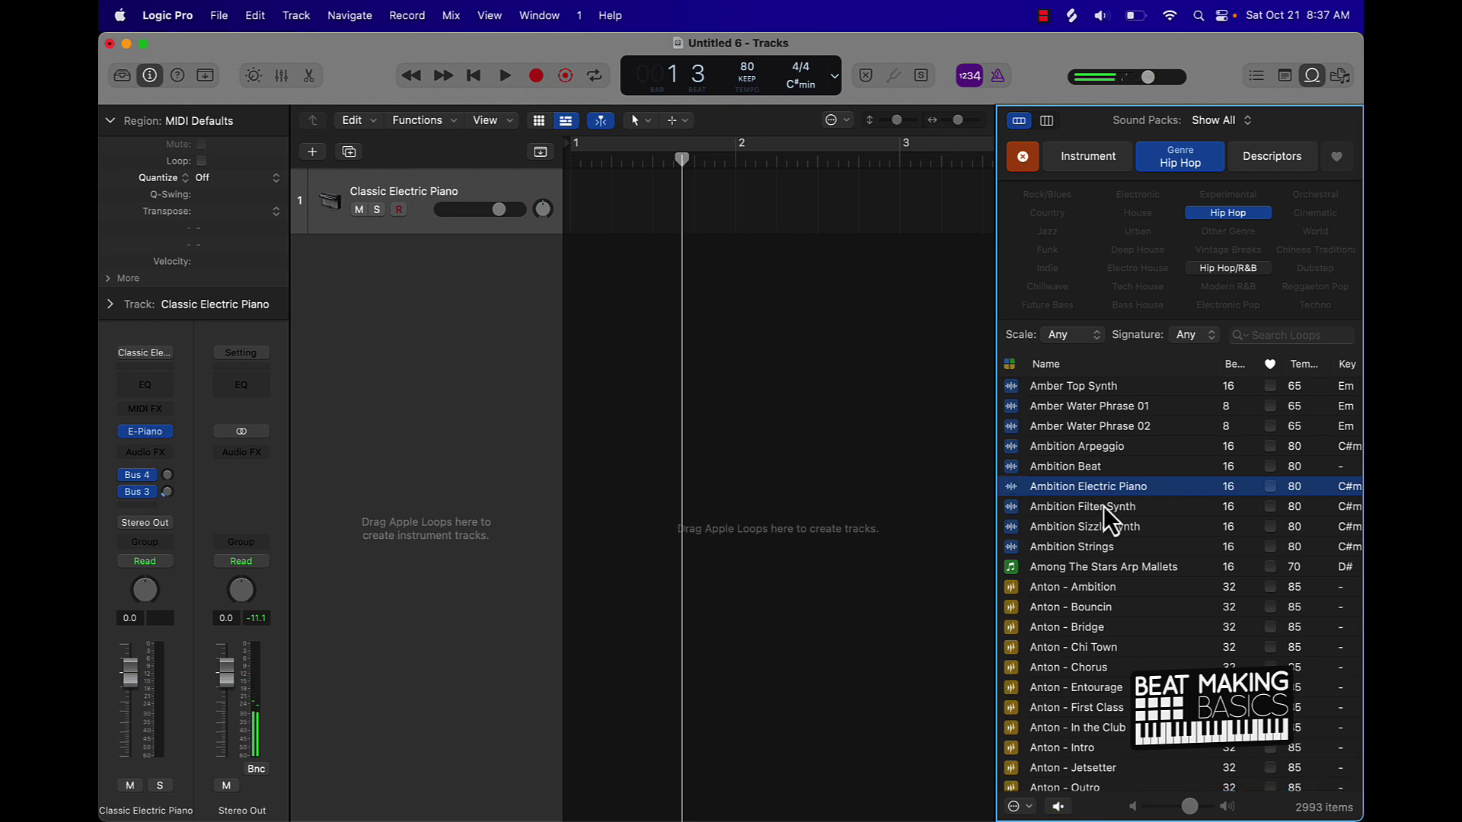
click(1103, 505)
click(1099, 524)
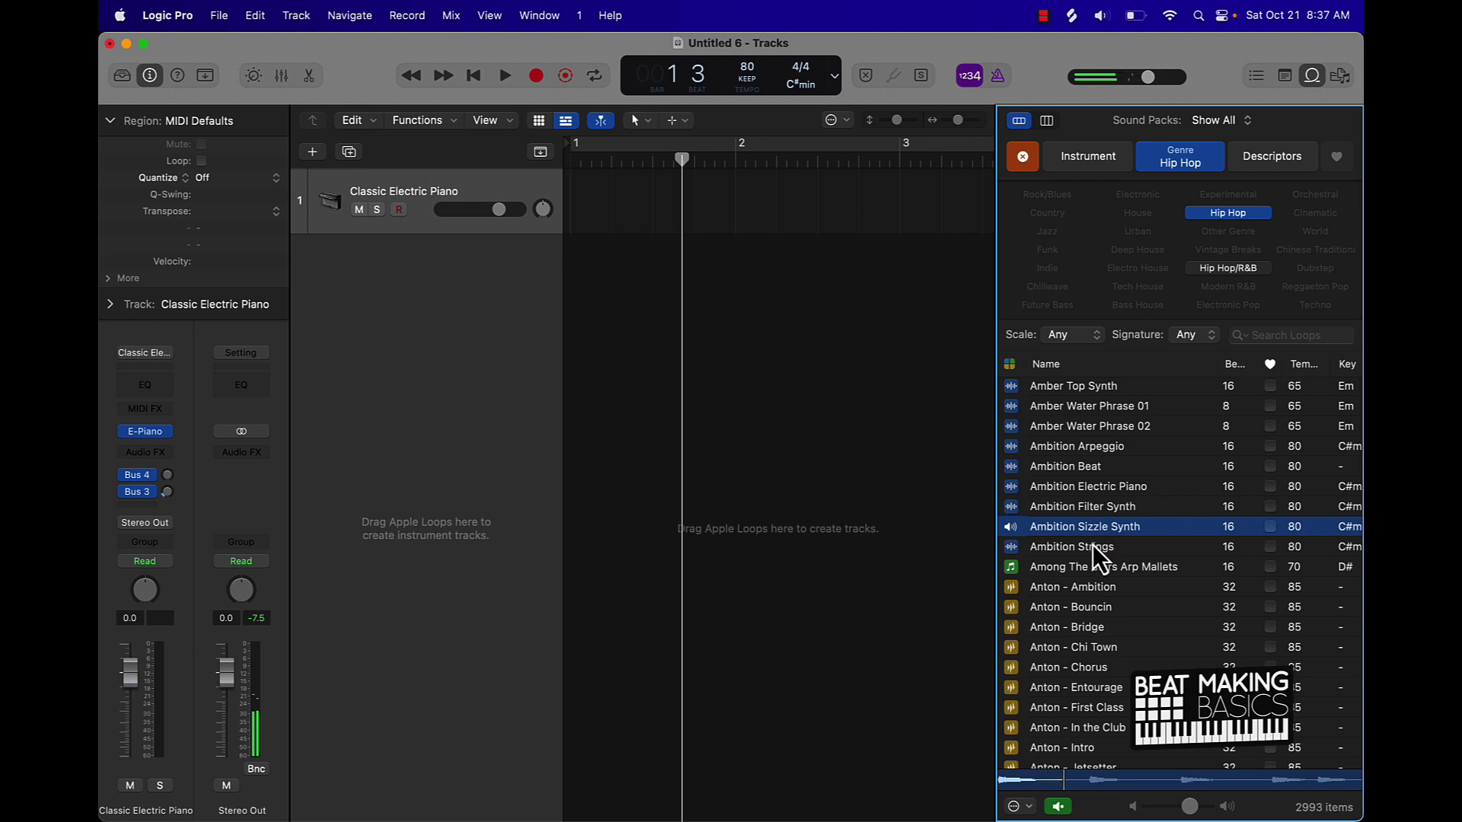
click(1093, 545)
- Further down the Hip Hop list, preview Brick Wall Synth and Break Free Keys, then stop
scroll(1090, 563, down, 1)
scroll(1089, 564, down, 15)
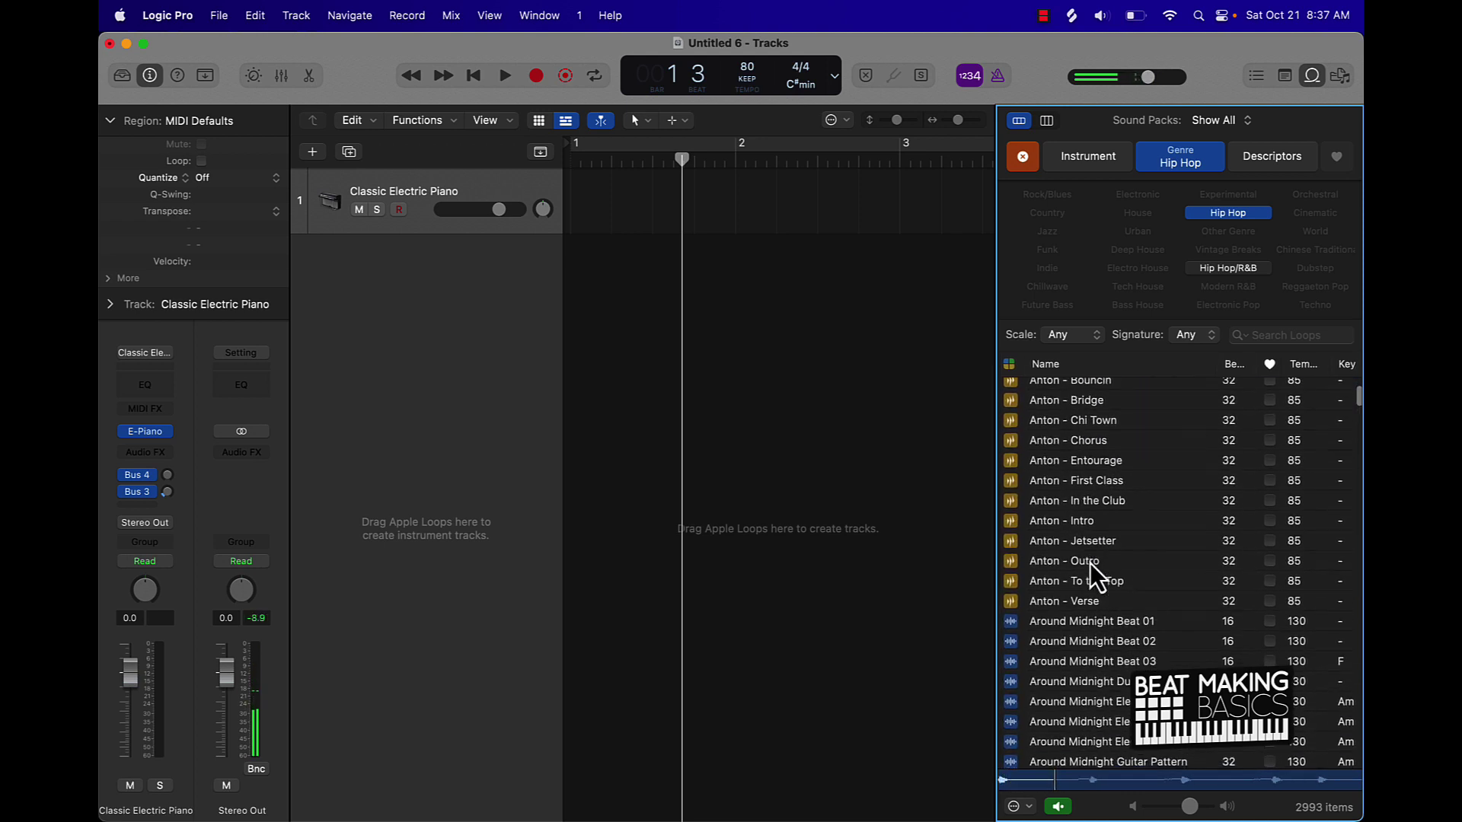
scroll(1089, 563, down, 3)
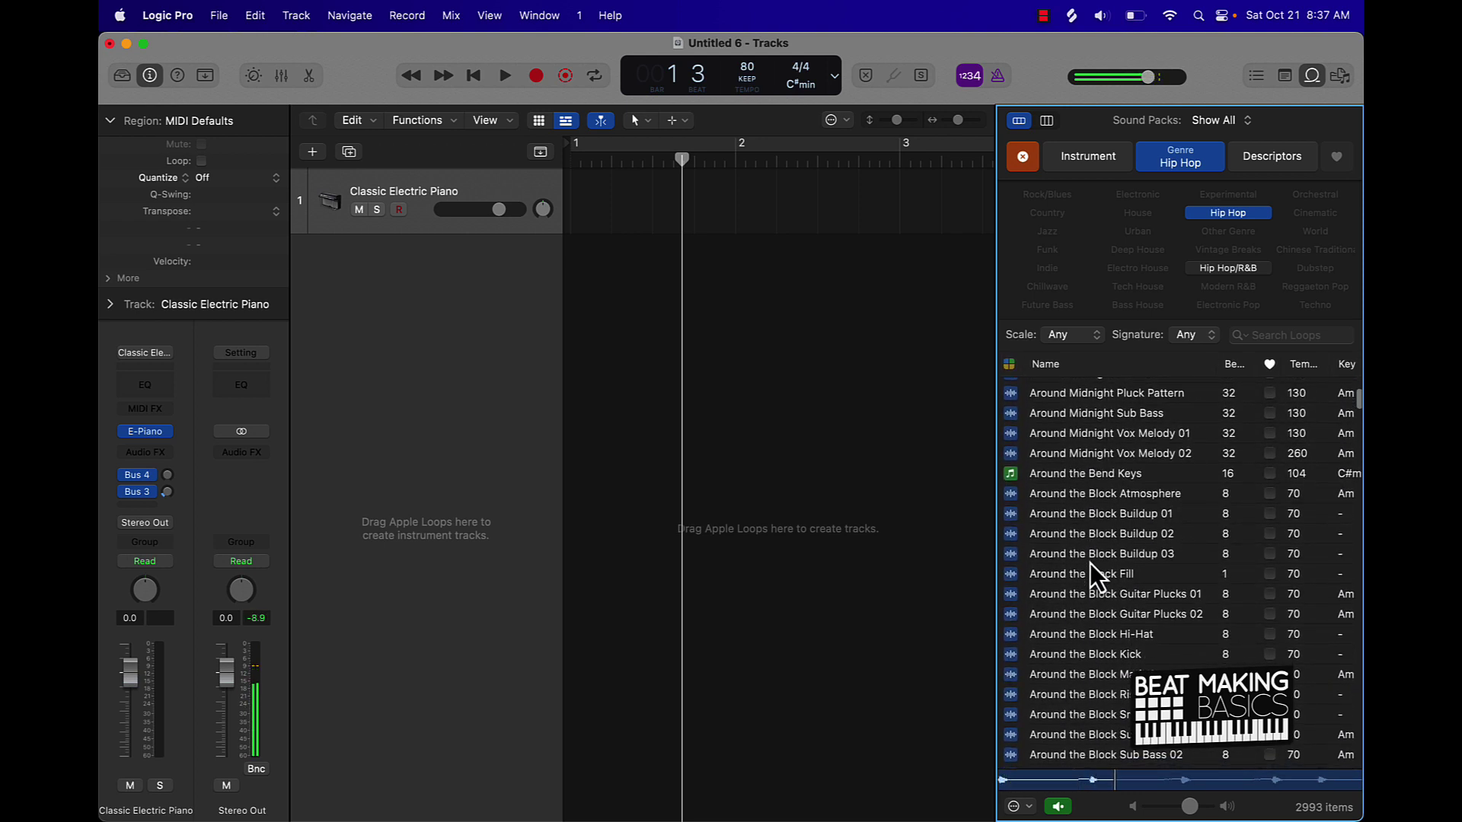
scroll(1092, 561, down, 20)
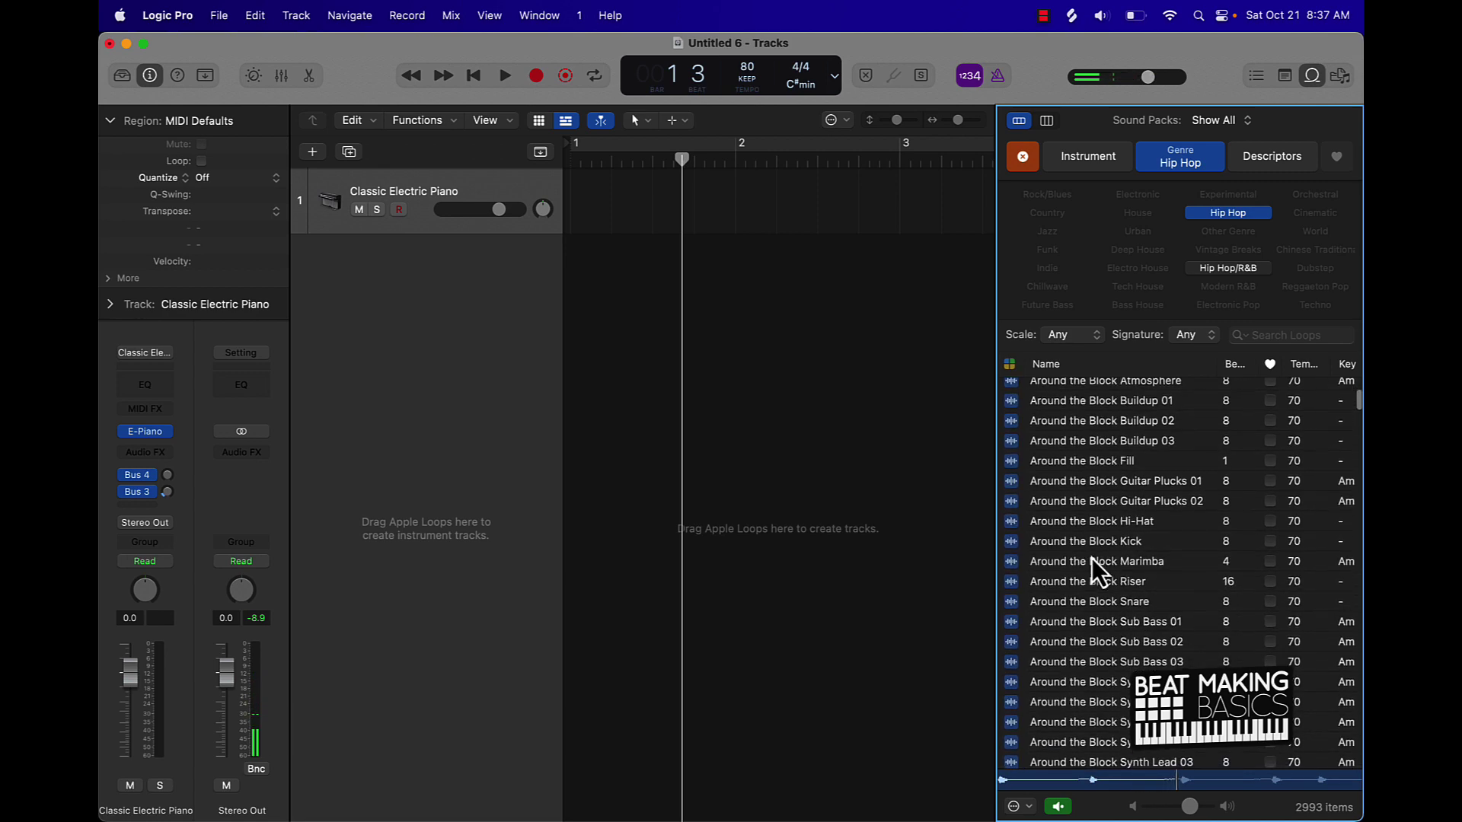
scroll(1092, 559, down, 10)
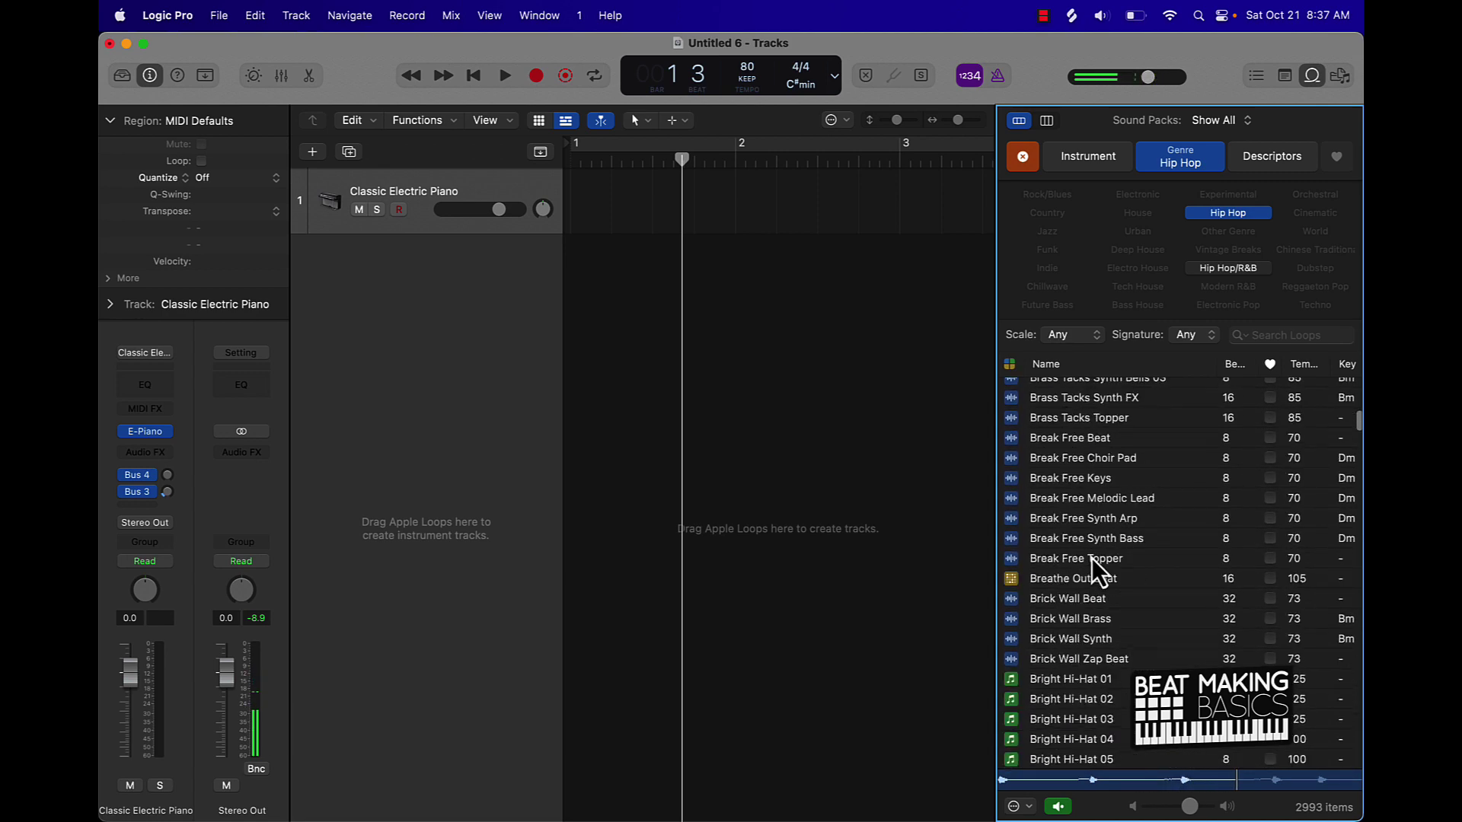
click(1079, 639)
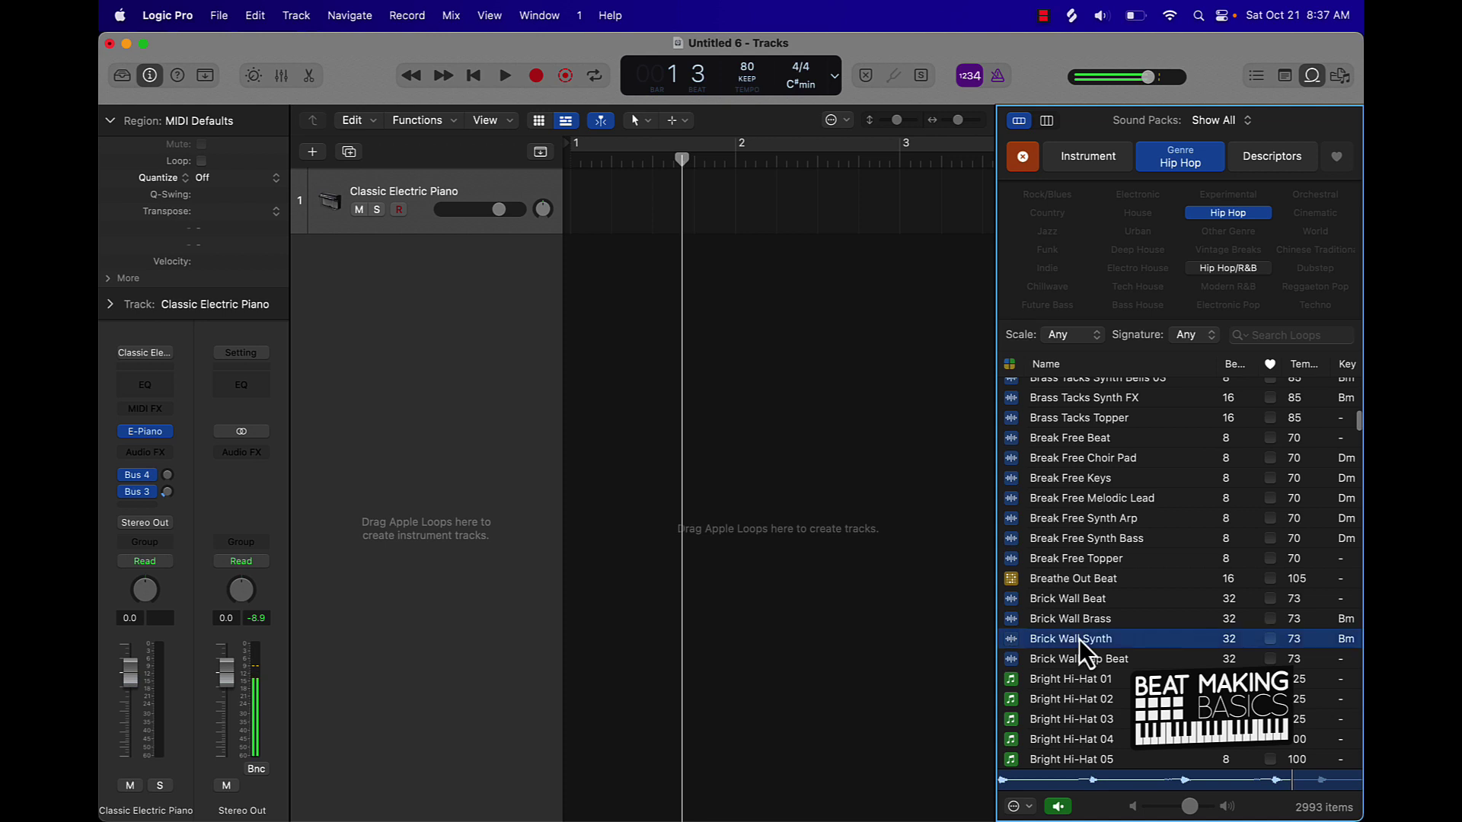
click(1075, 481)
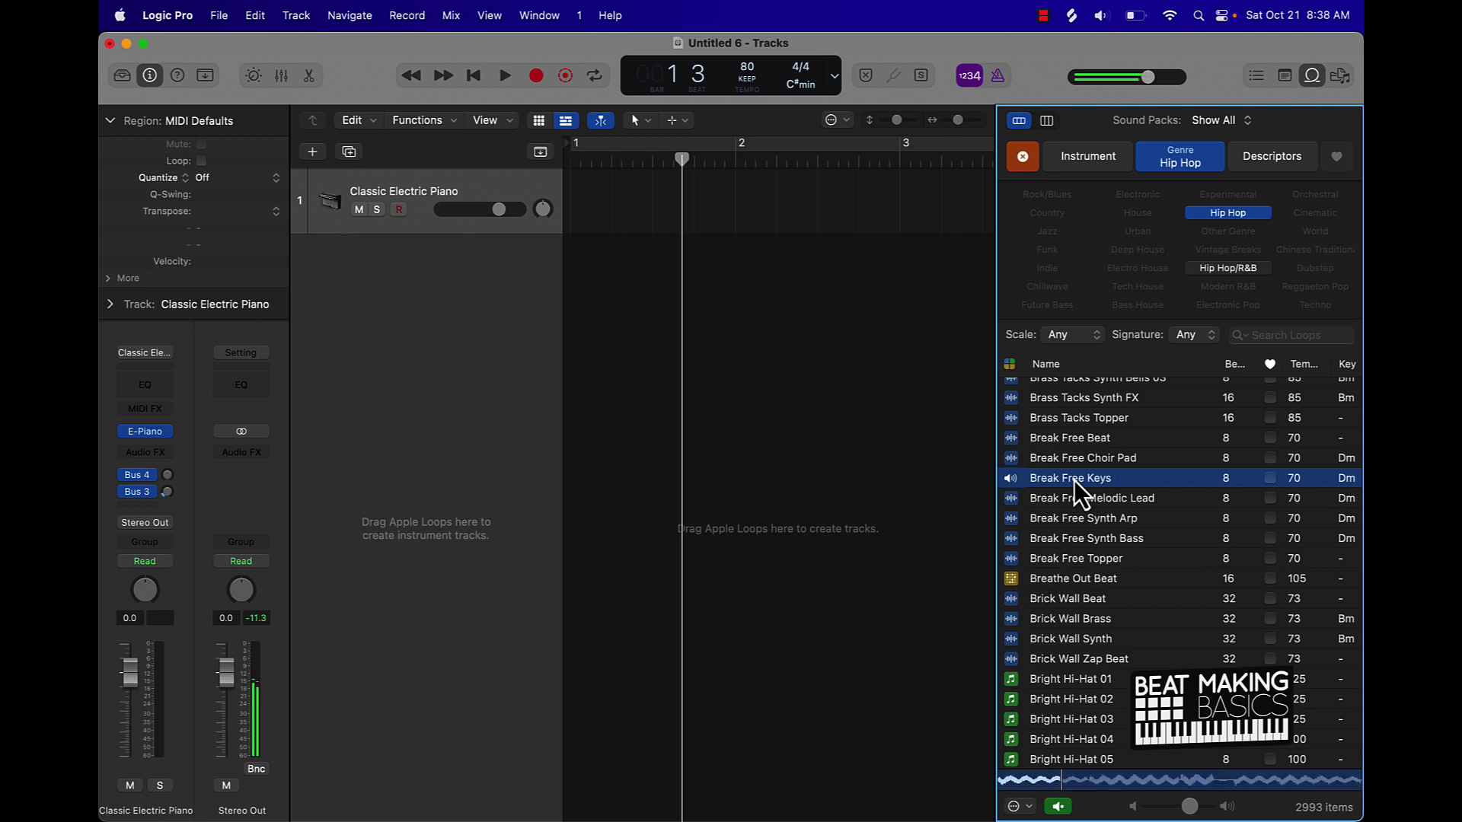
click(1011, 478)
- Add Break Free Keys as track 2 and set a cycle range over bars 1–3
drag(1075, 481, 564, 333)
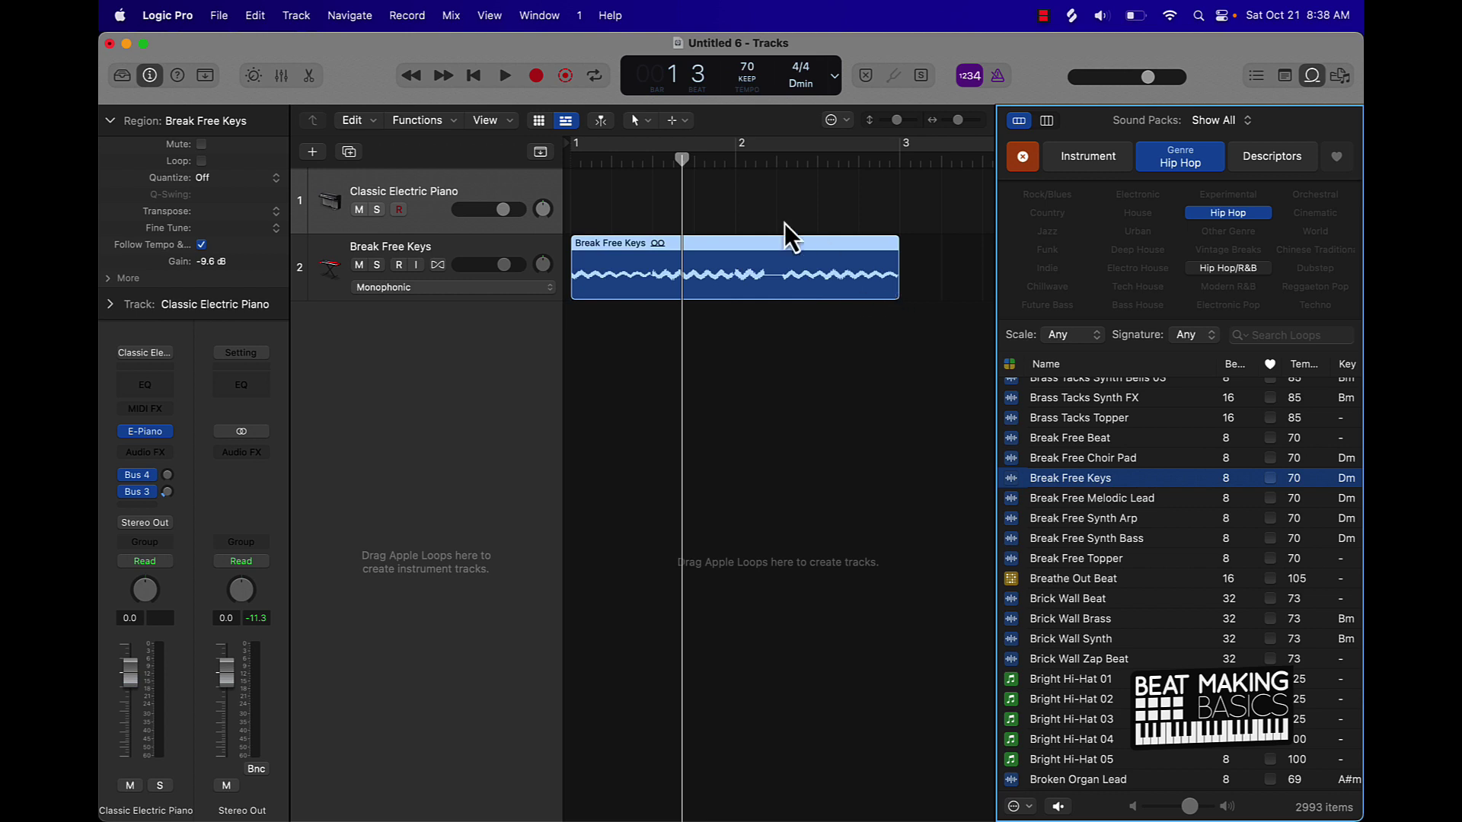
click(573, 144)
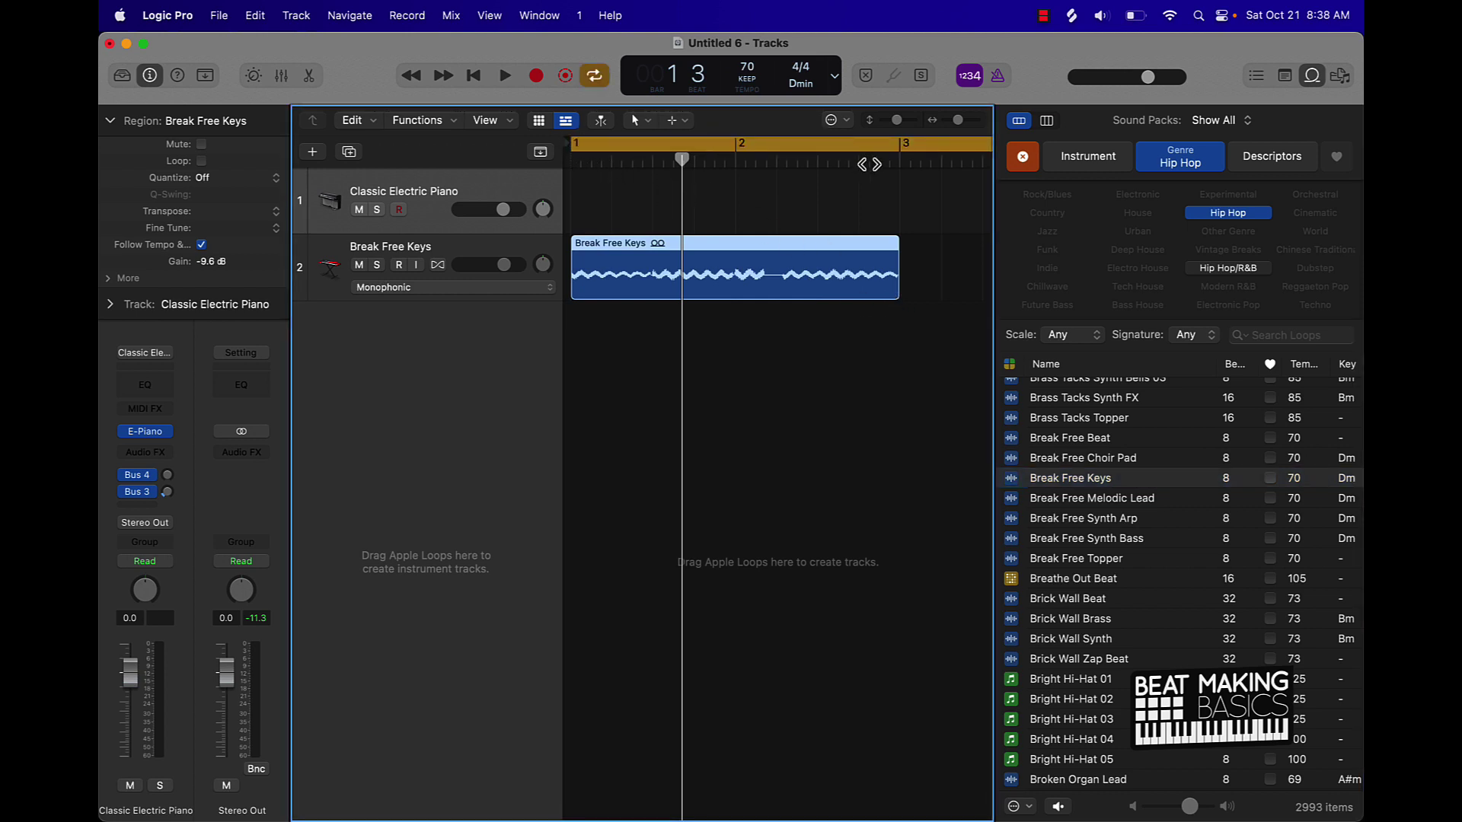
scroll(868, 164, right, 5)
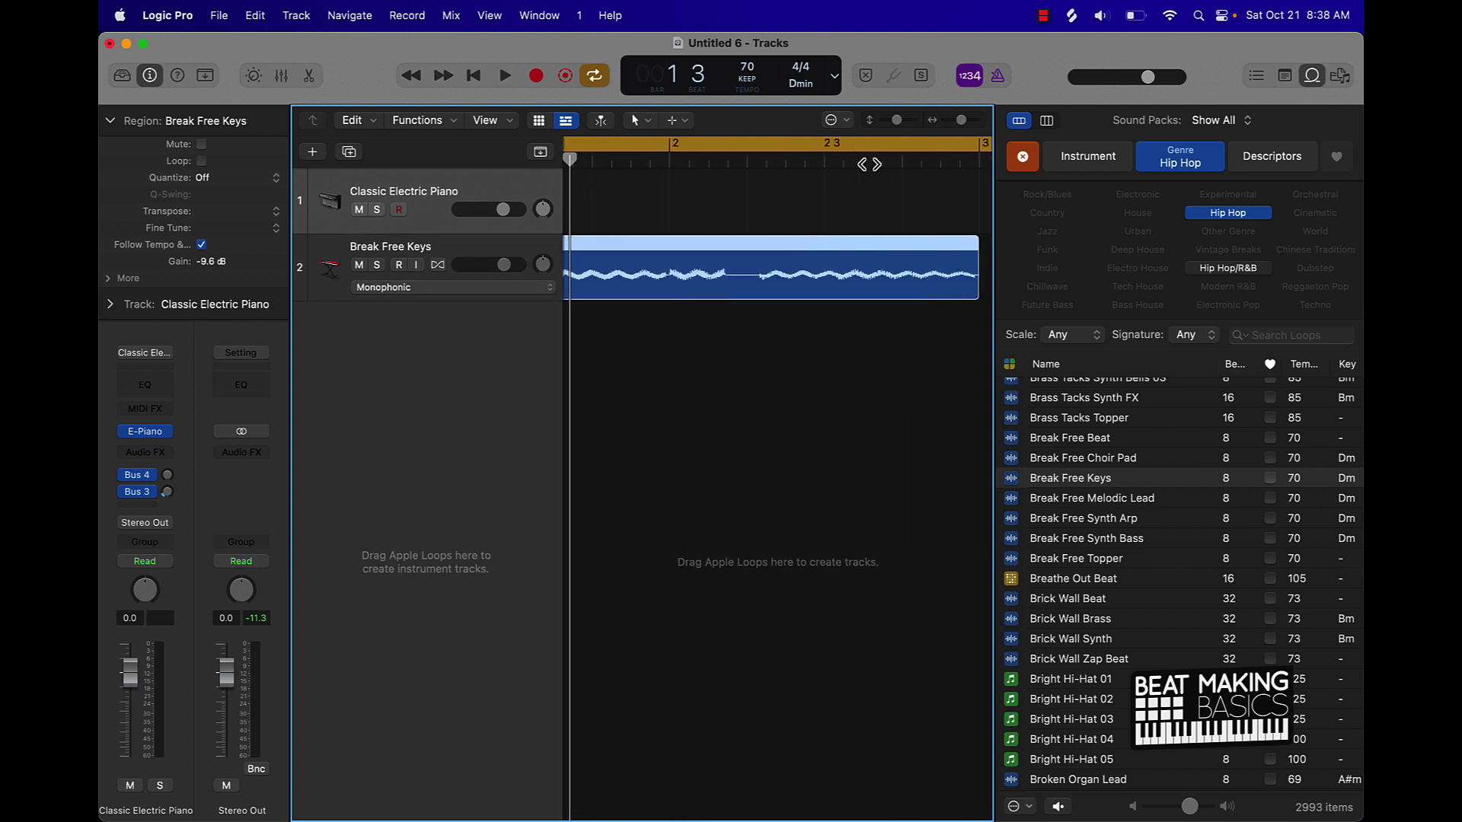
scroll(868, 164, down, 5)
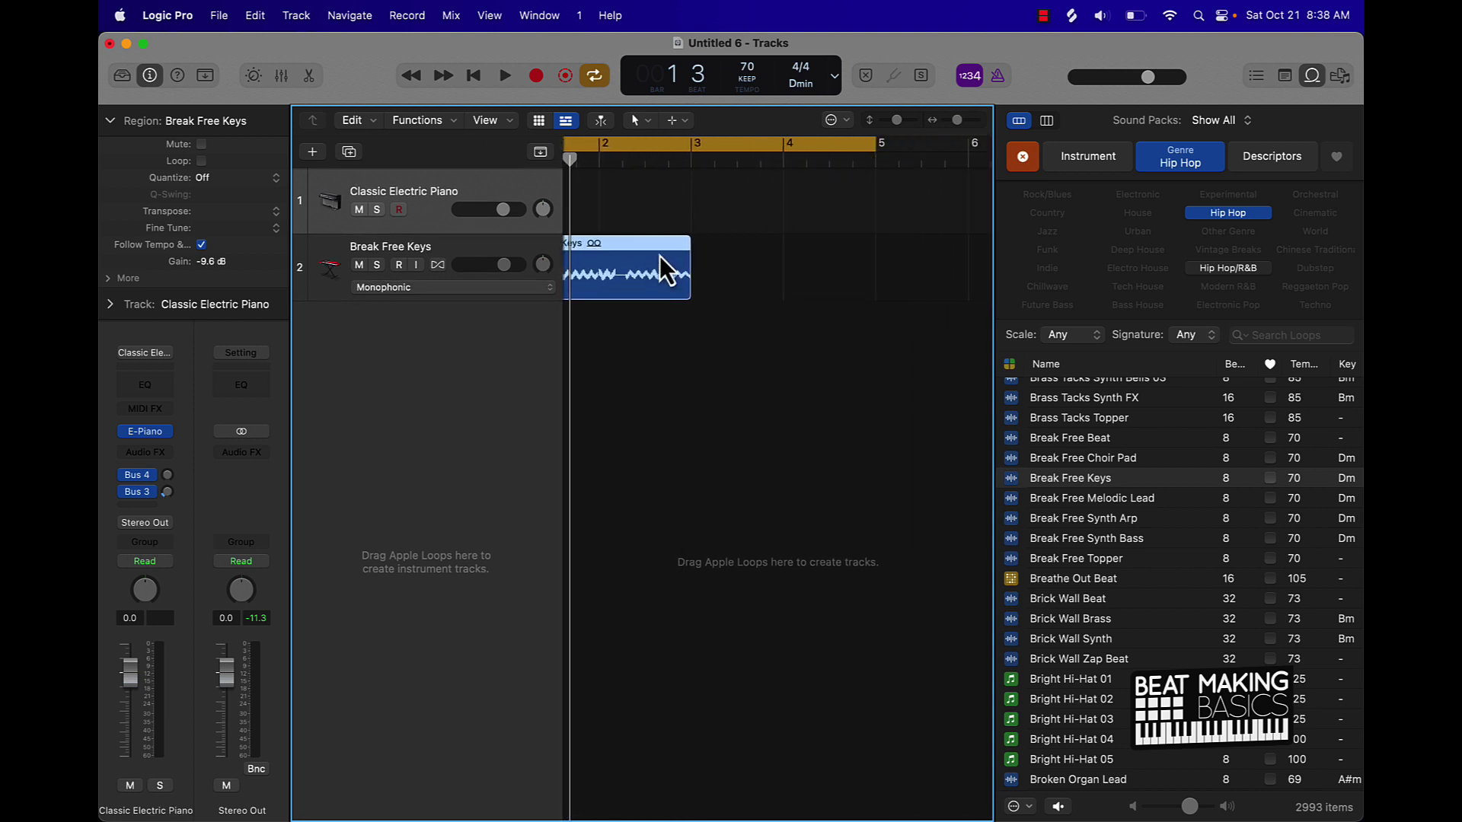
drag(879, 149, 689, 156)
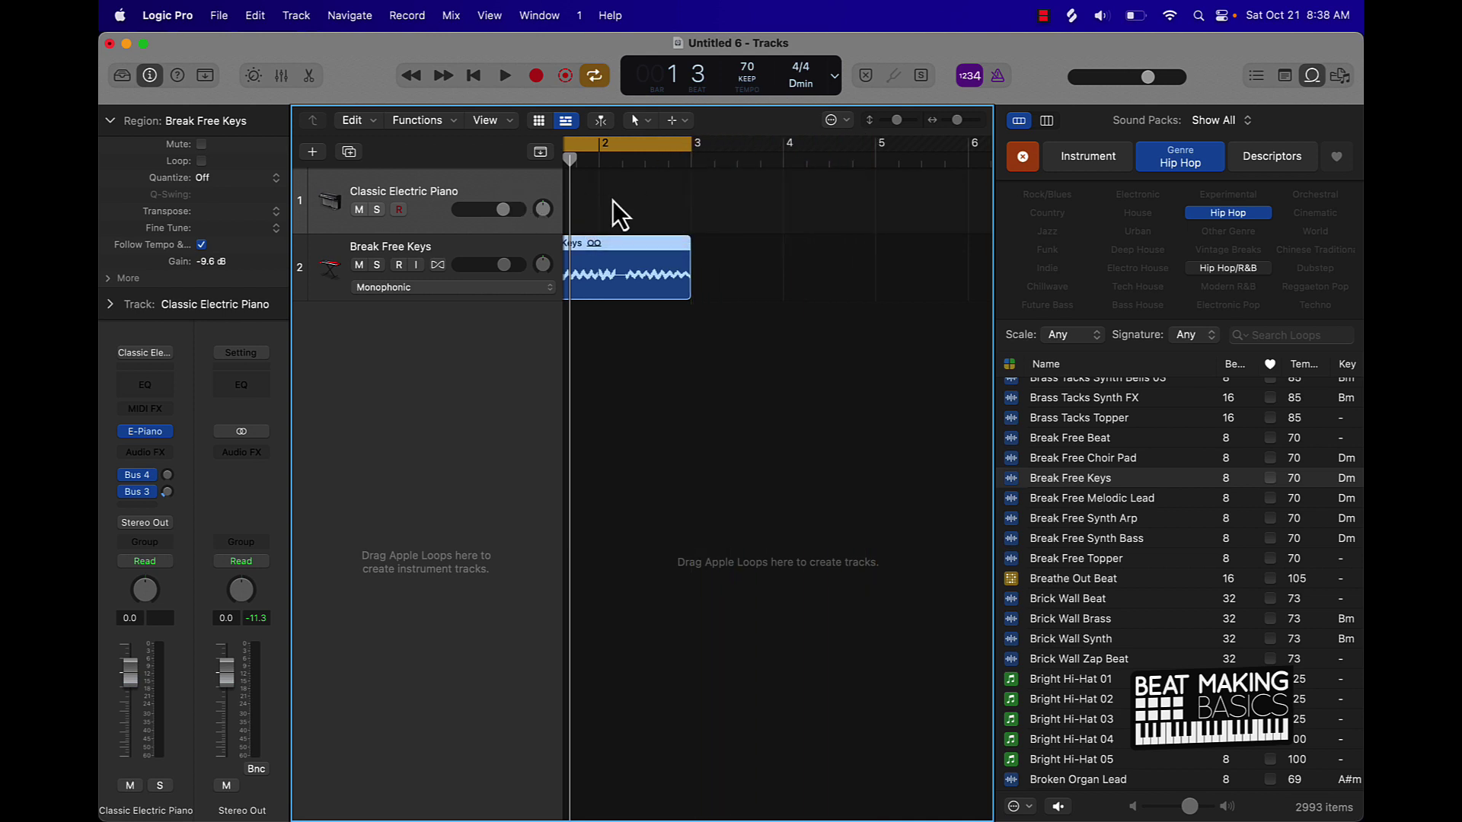
scroll(623, 204, left, 3)
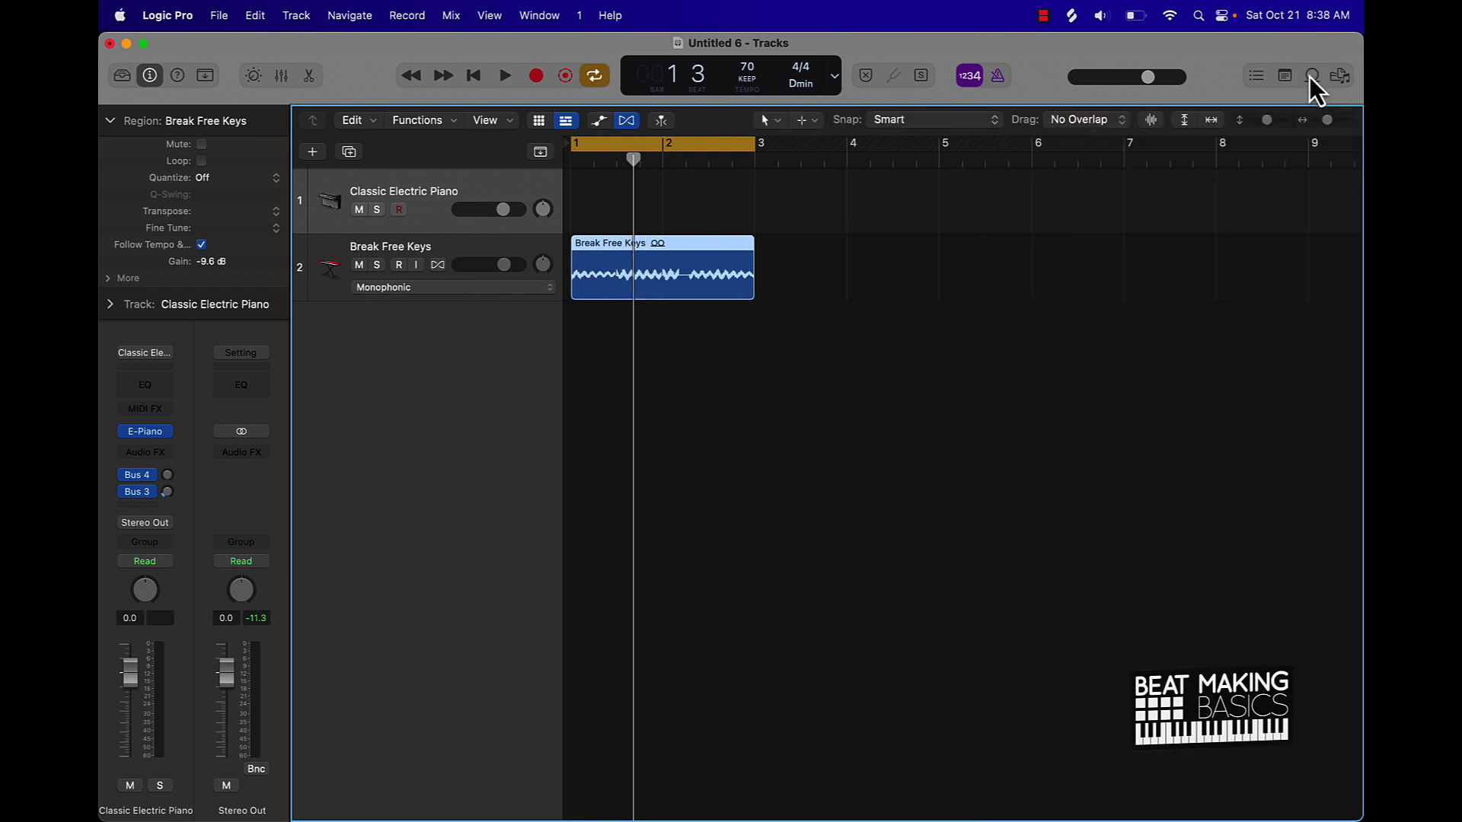
- Toggle the Flex view on and off several times, leaving the flex controls hidden
click(626, 121)
click(627, 121)
click(628, 125)
click(627, 123)
click(636, 120)
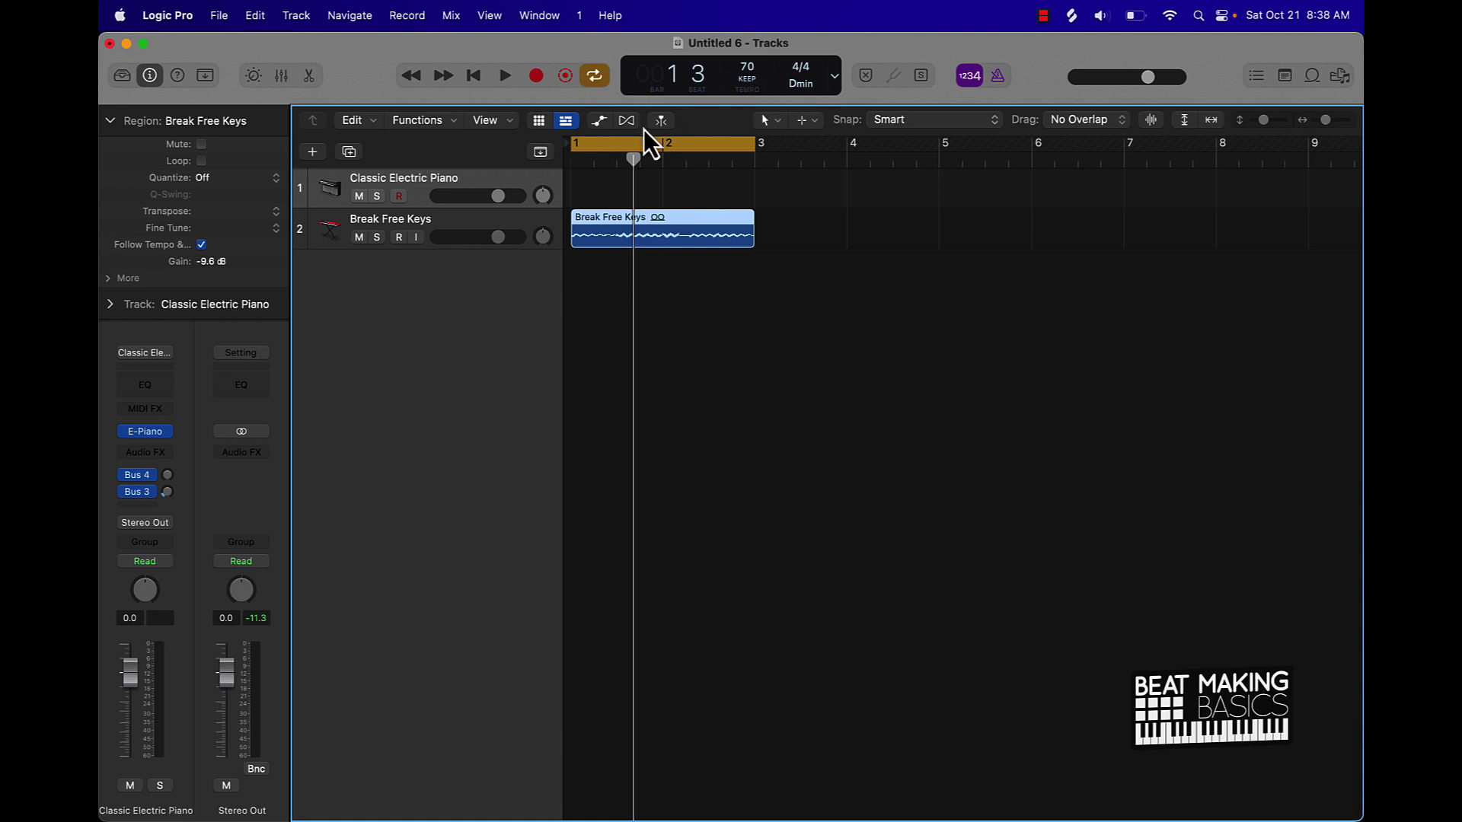
- Enable flex on the Break Free Keys track, set Flex Pitch mode, zoom in, and open the region
click(405, 227)
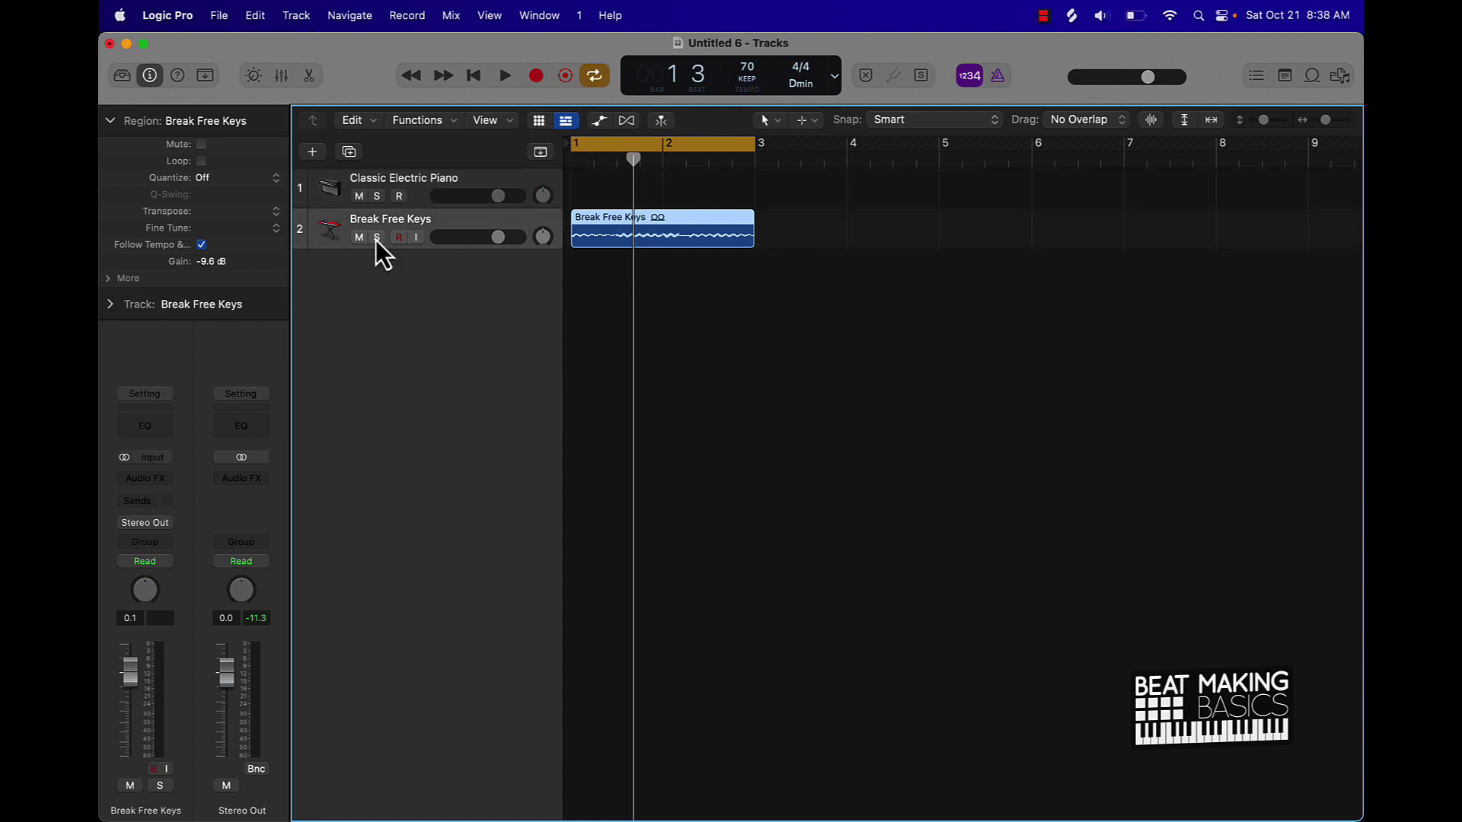
click(626, 121)
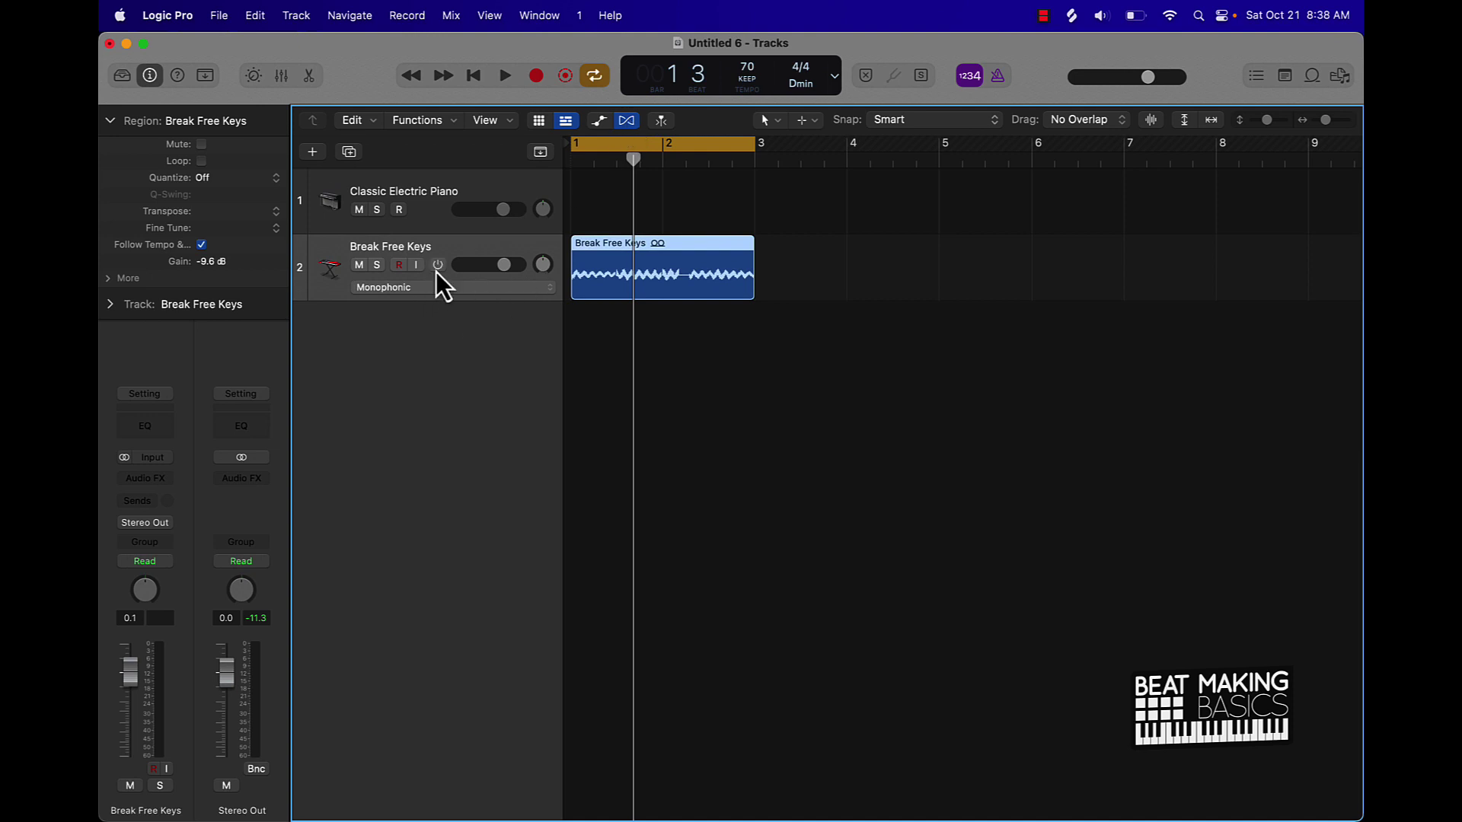
click(438, 264)
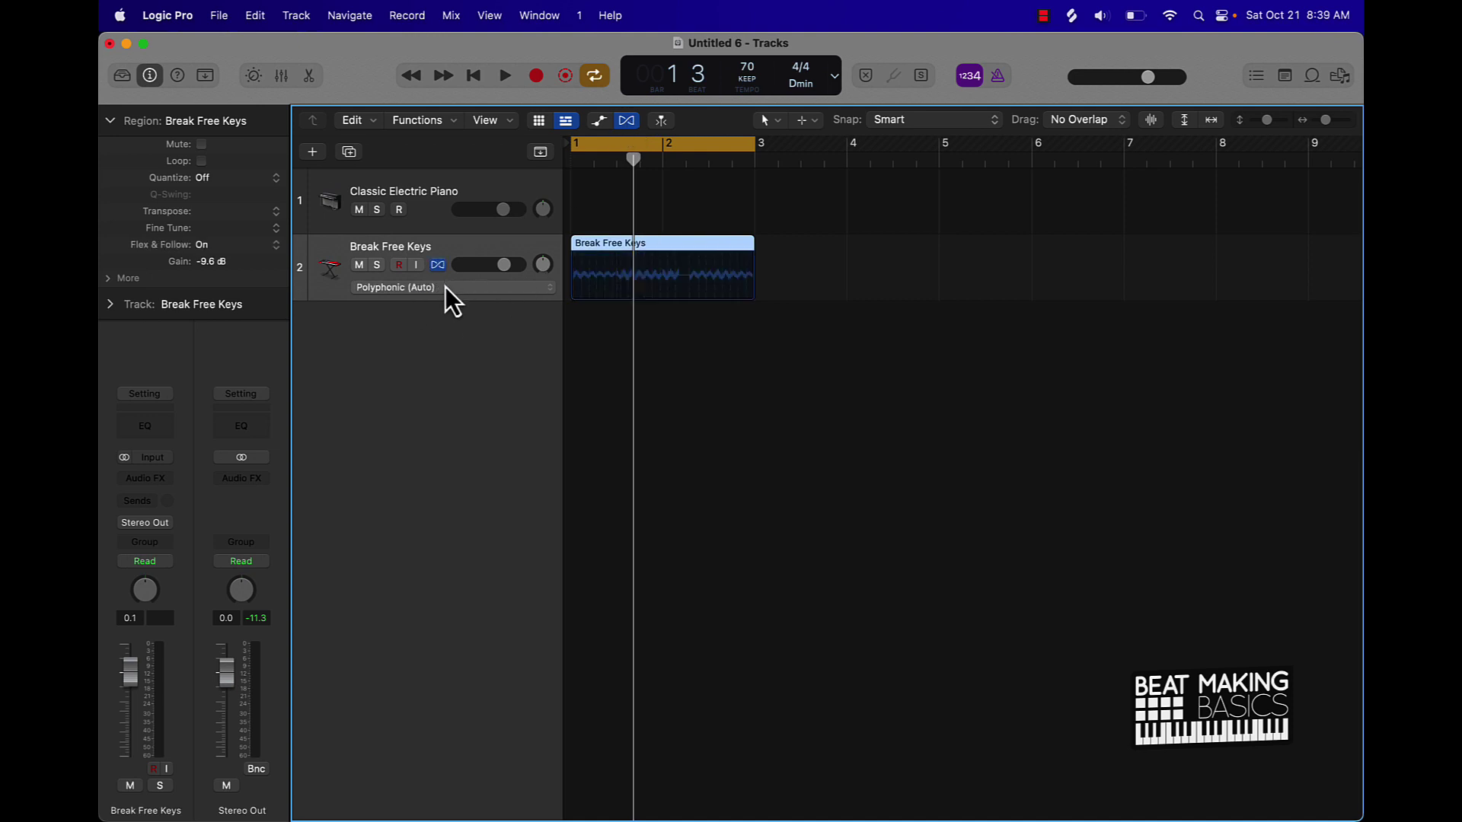
click(419, 288)
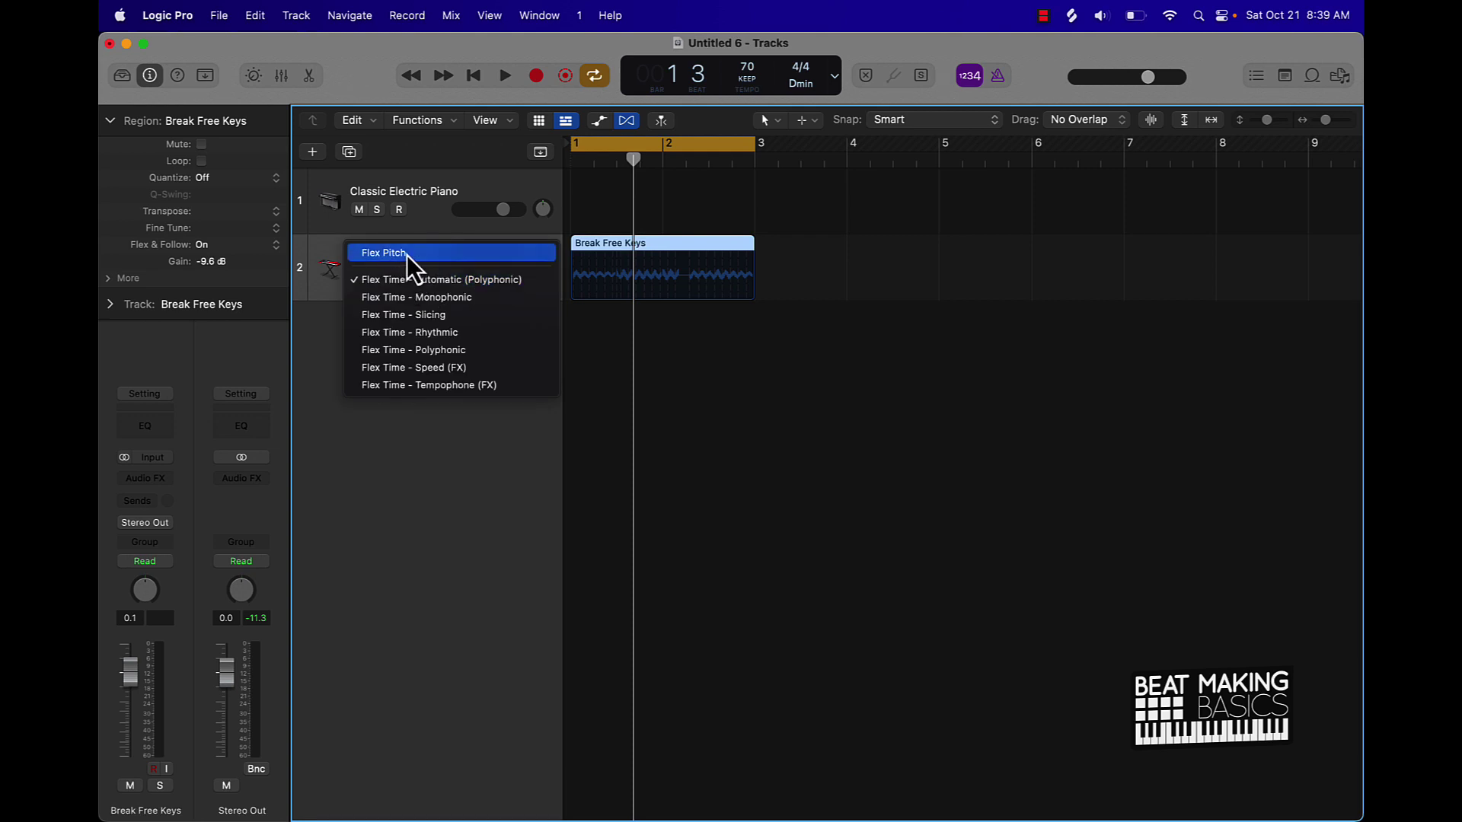
click(408, 254)
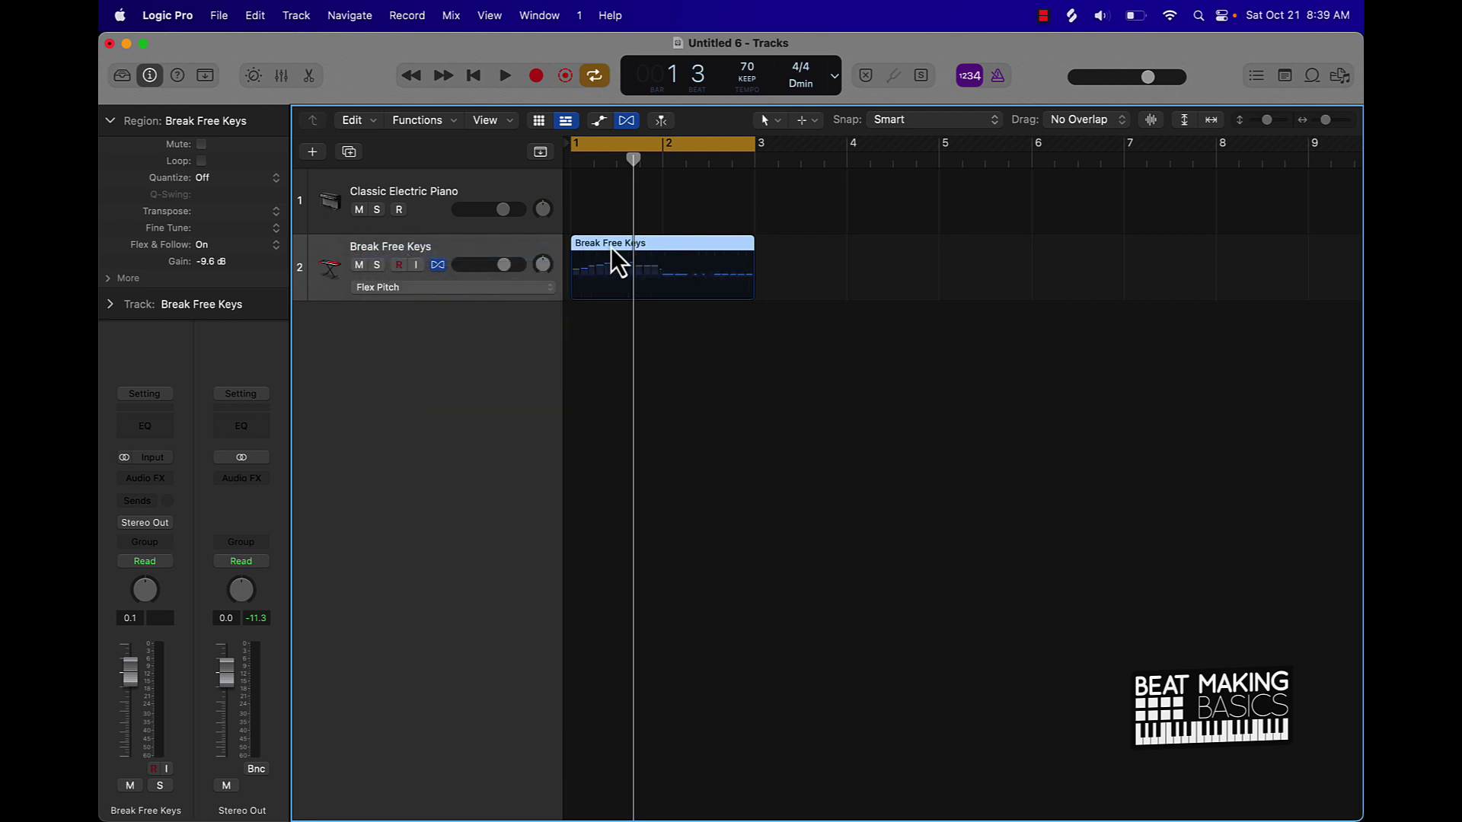
key(super+Right)
key(super+Right)
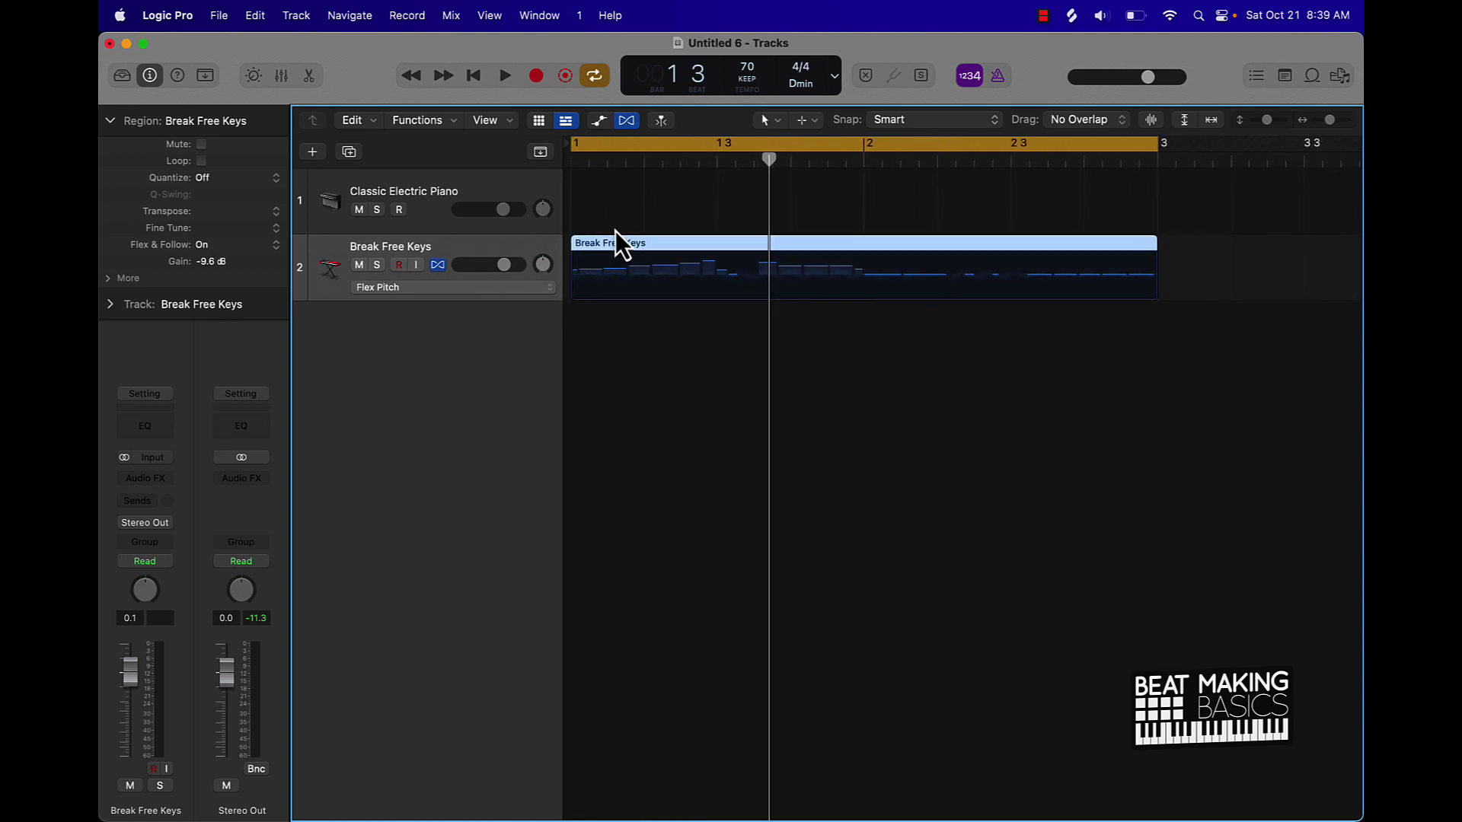
double_click(652, 257)
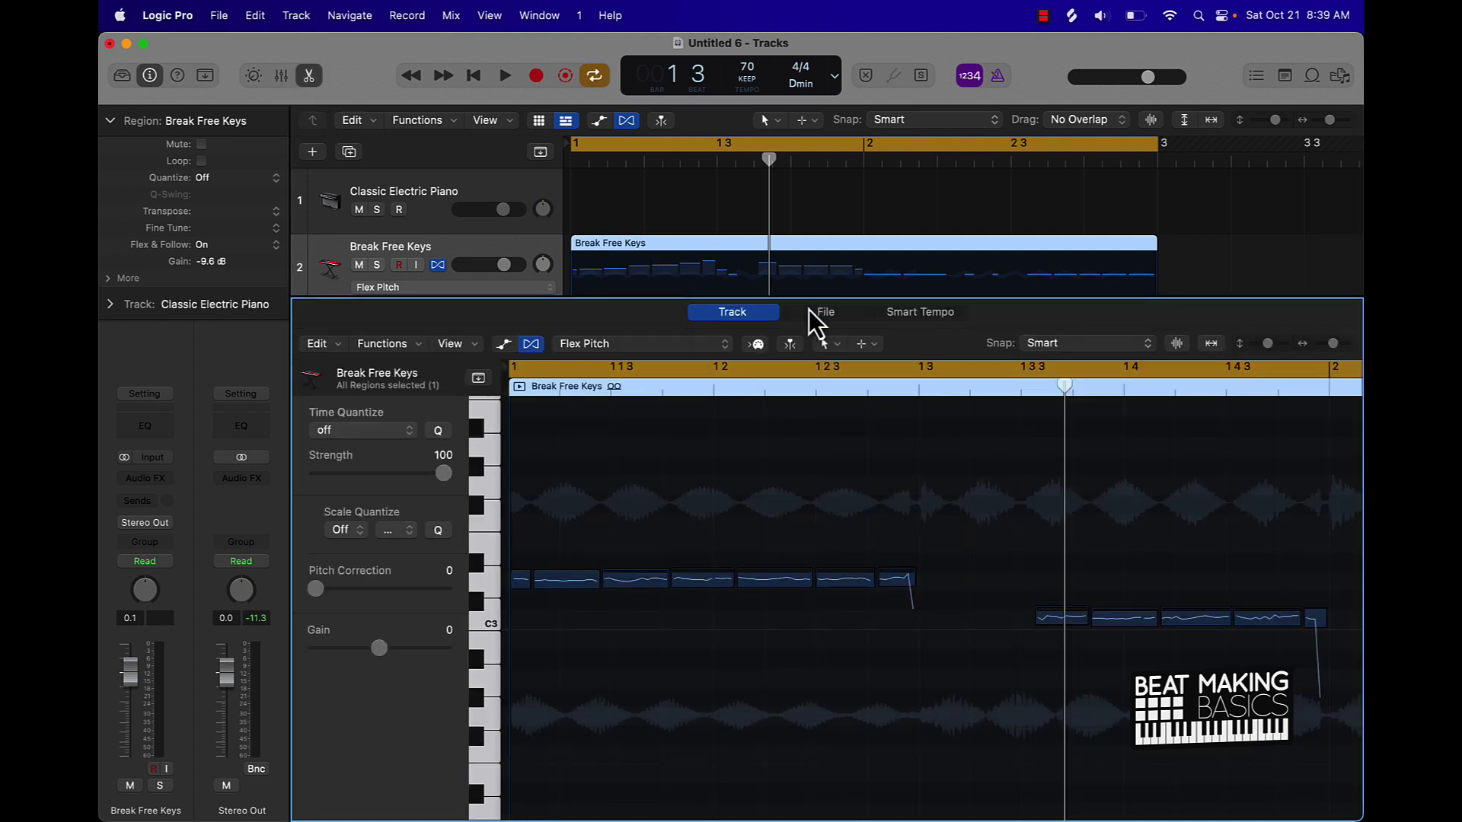
- Check the audio file waveform, then run Edit > Create MIDI Track from Flex Pitch Data
click(815, 314)
click(728, 315)
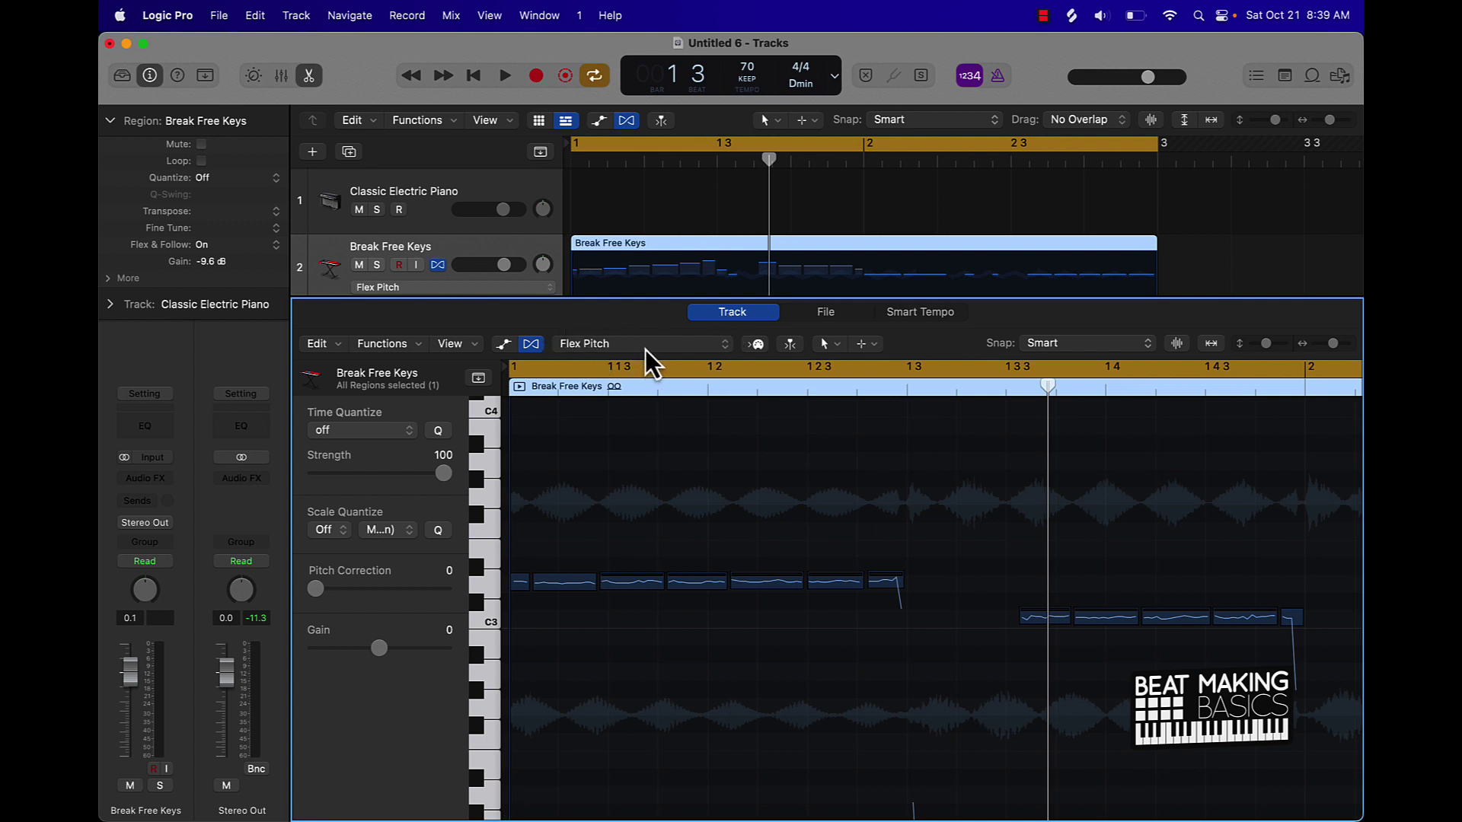
click(327, 344)
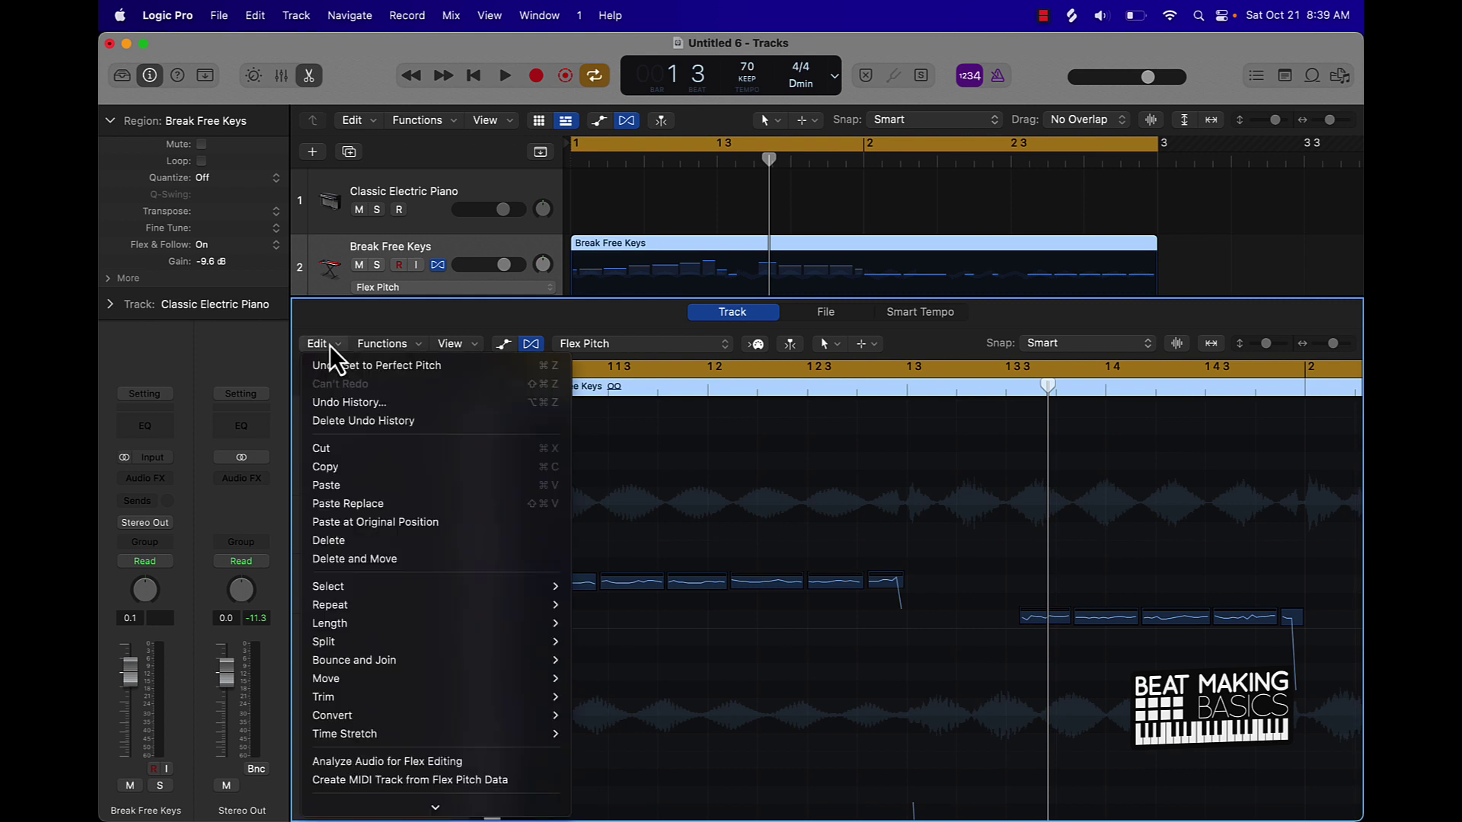
mouse_move(371, 666)
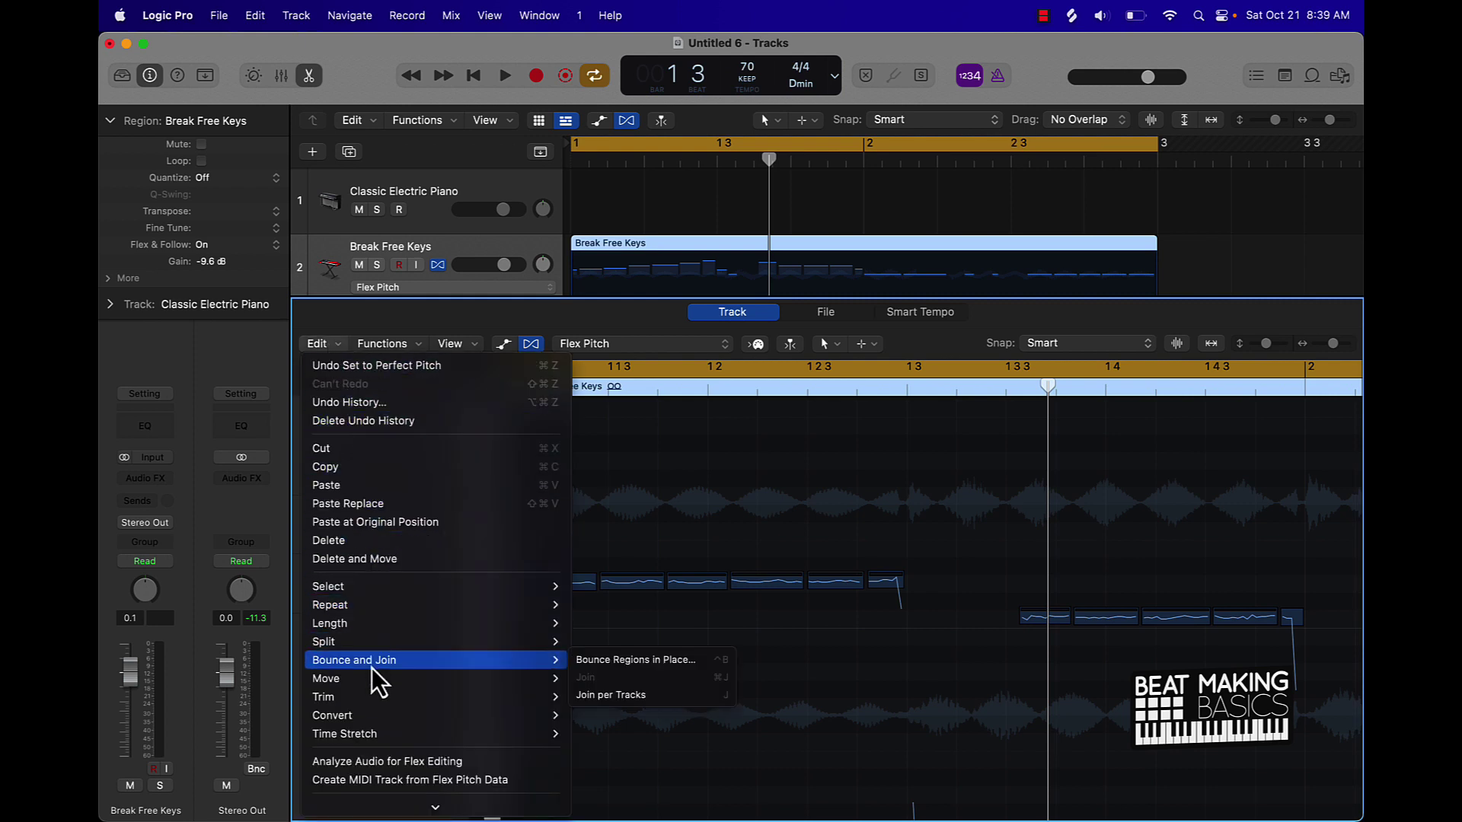
click(428, 786)
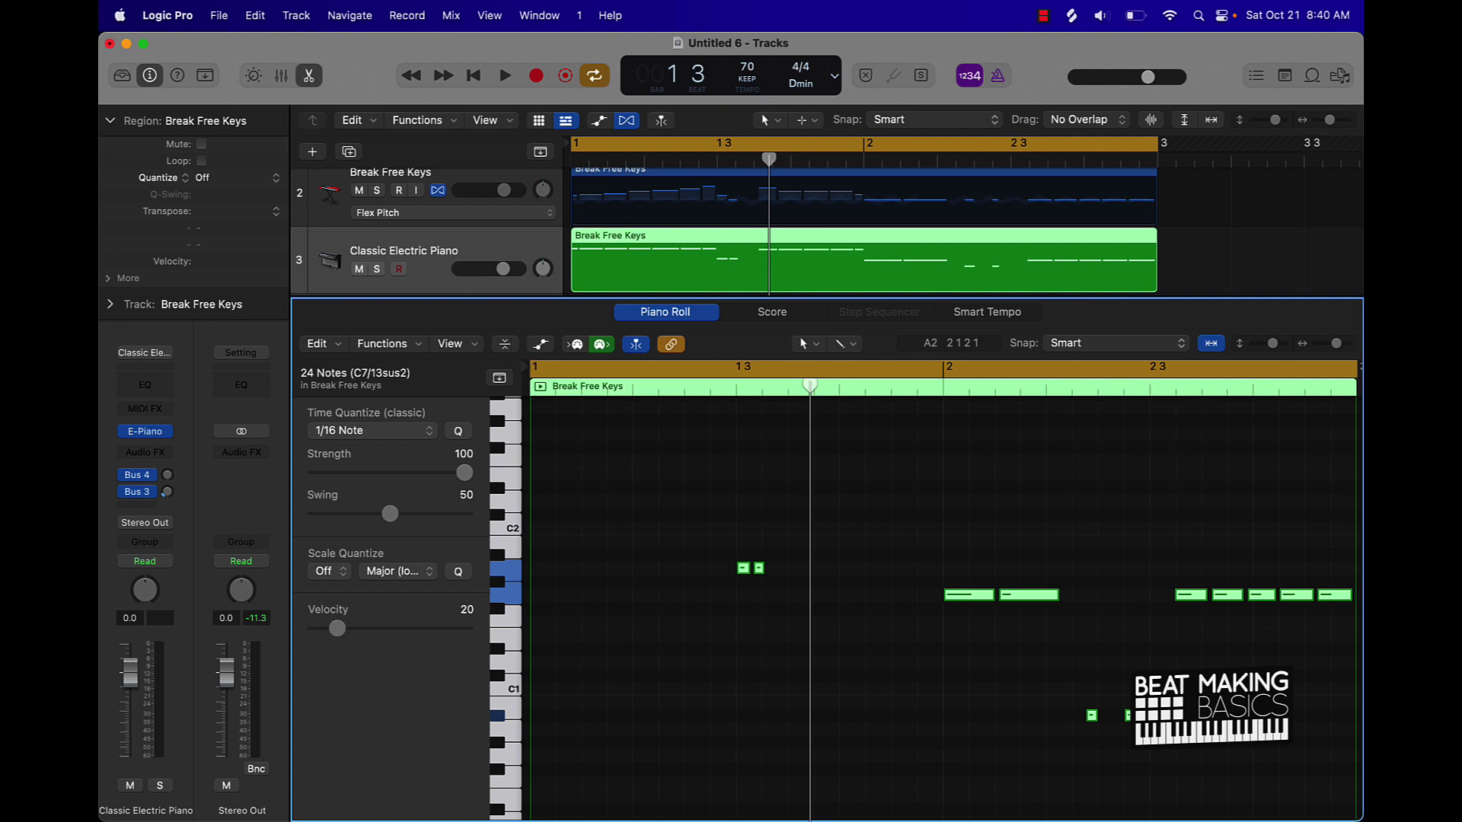
- Play the new piano part with the Break Free Keys audio muted, then stop and close the Piano Roll
key(space)
scroll(682, 613, up, 2)
scroll(680, 612, up, 2)
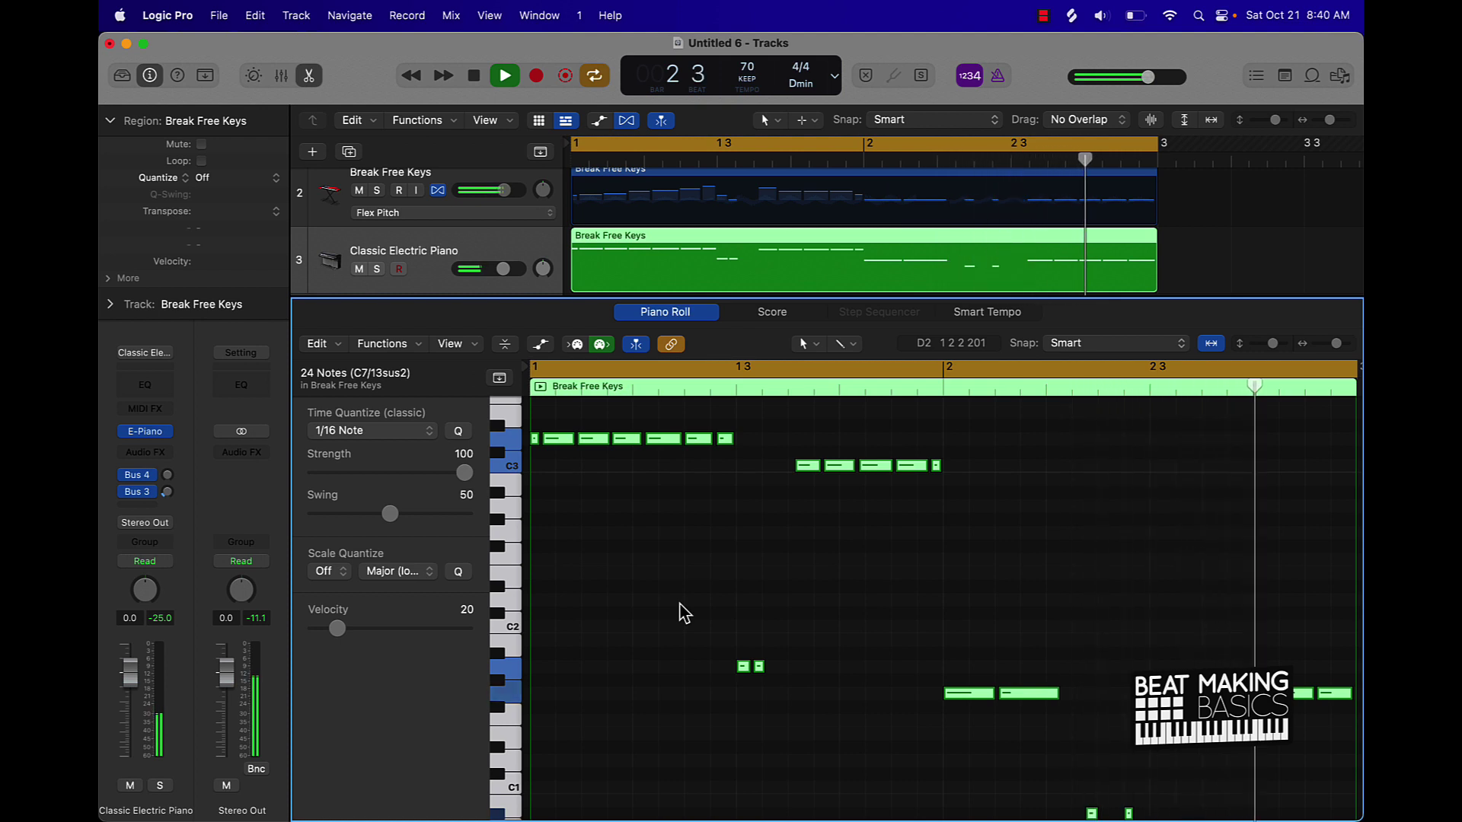
click(359, 192)
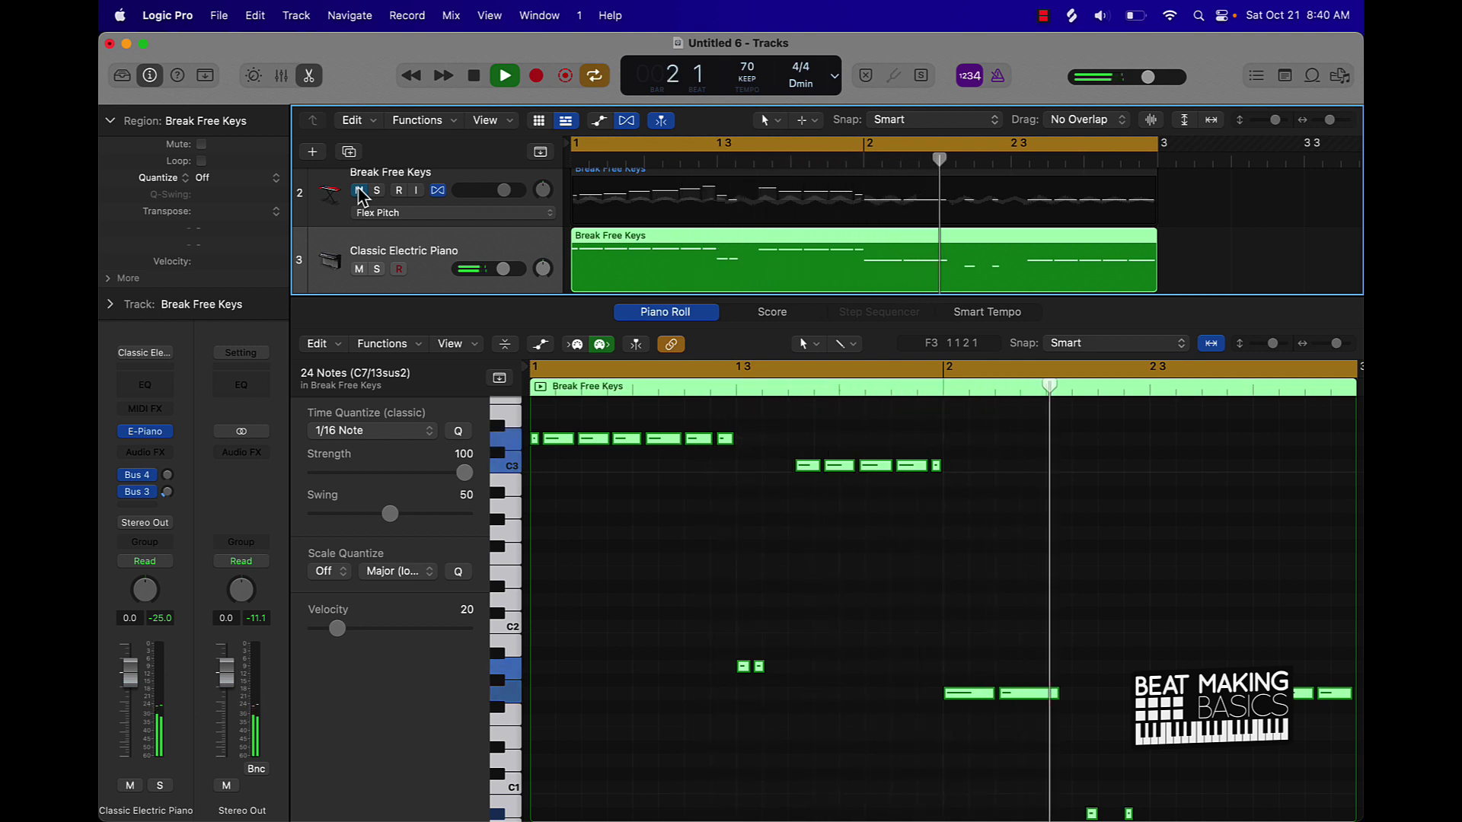
key(space)
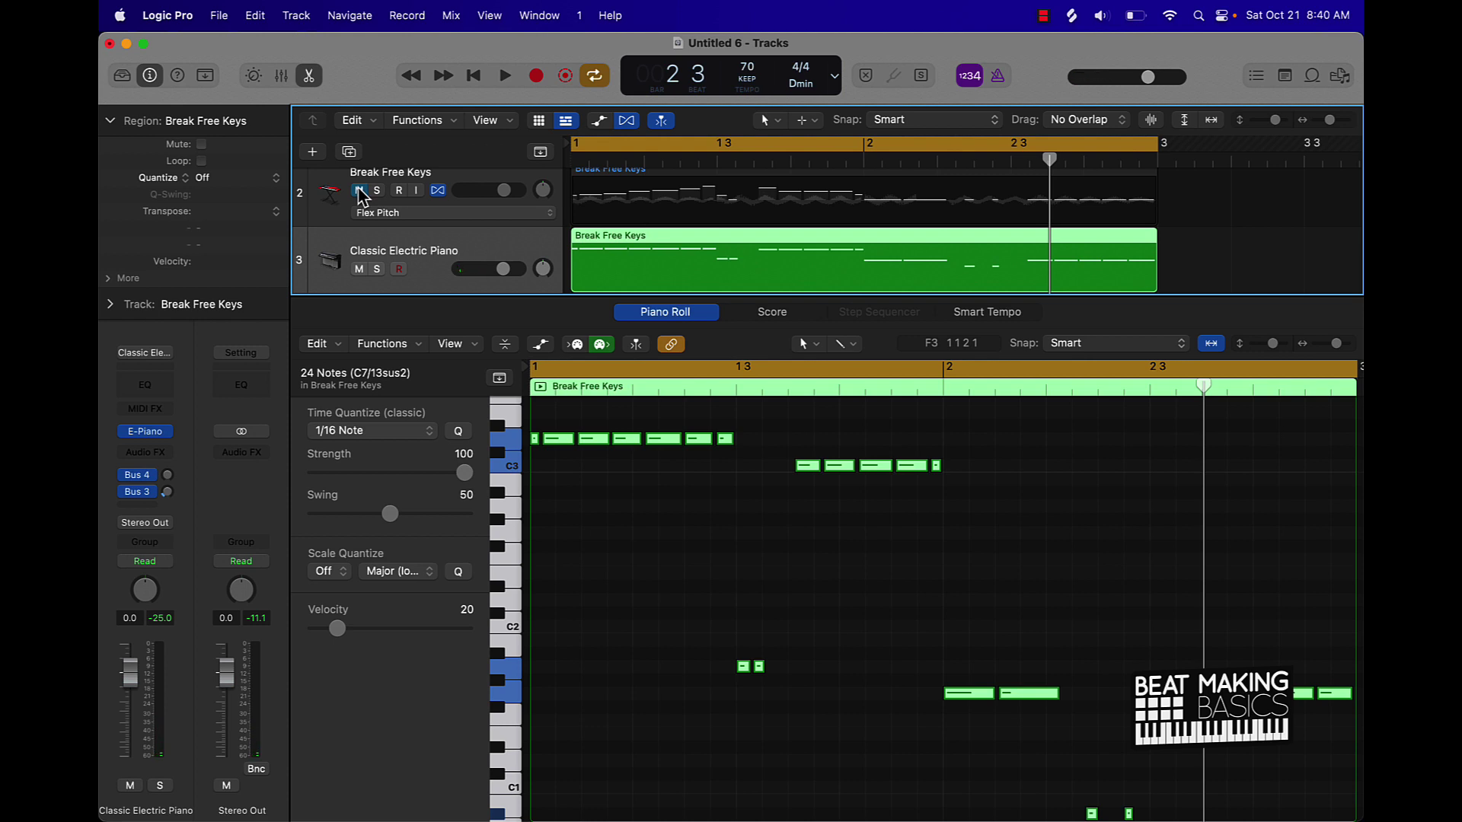
click(309, 75)
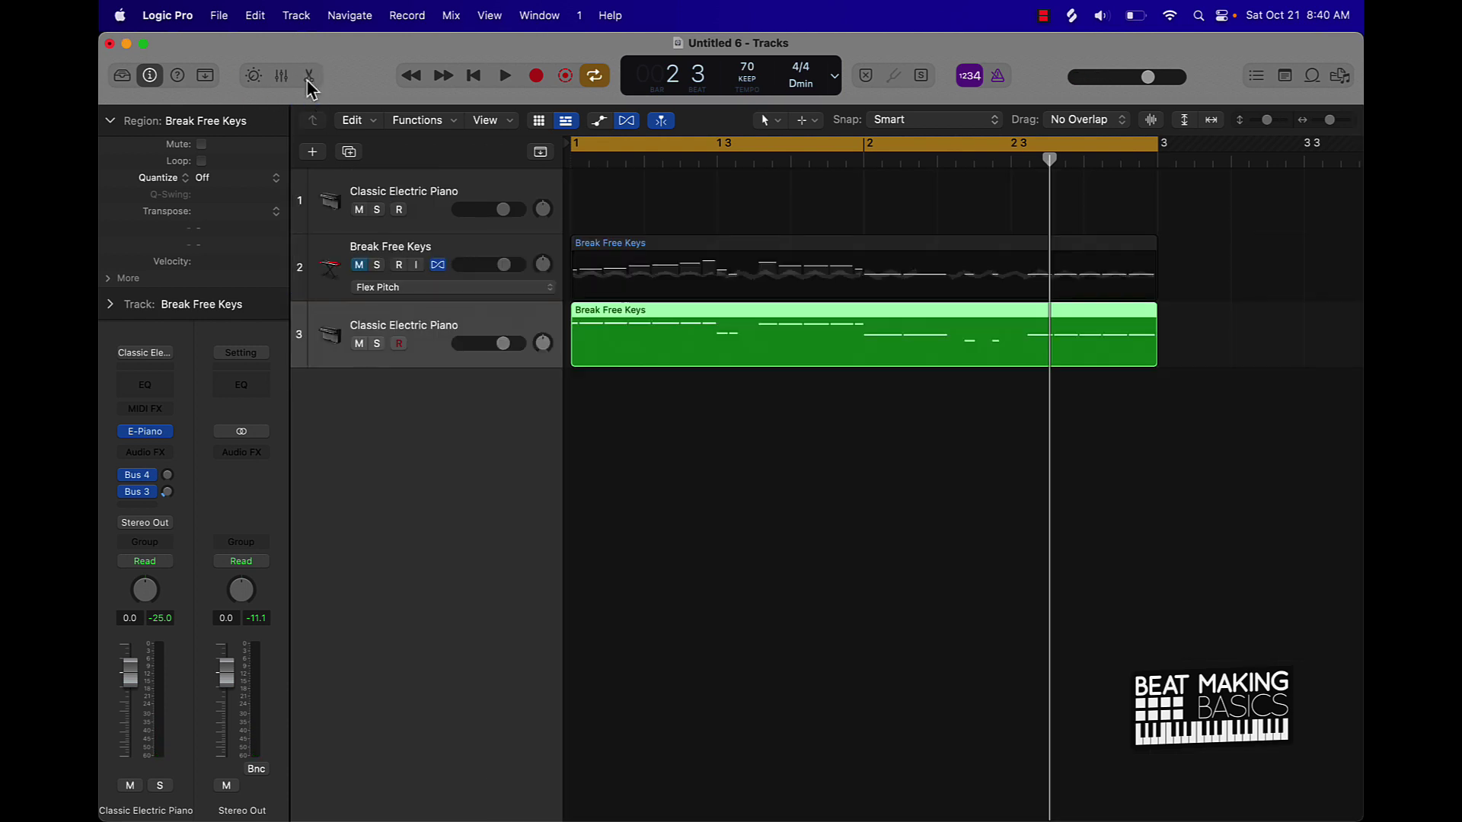
- Preview the Bullseye Droning Brass loop and add it as new track 4
click(1313, 75)
scroll(1206, 509, down, 10)
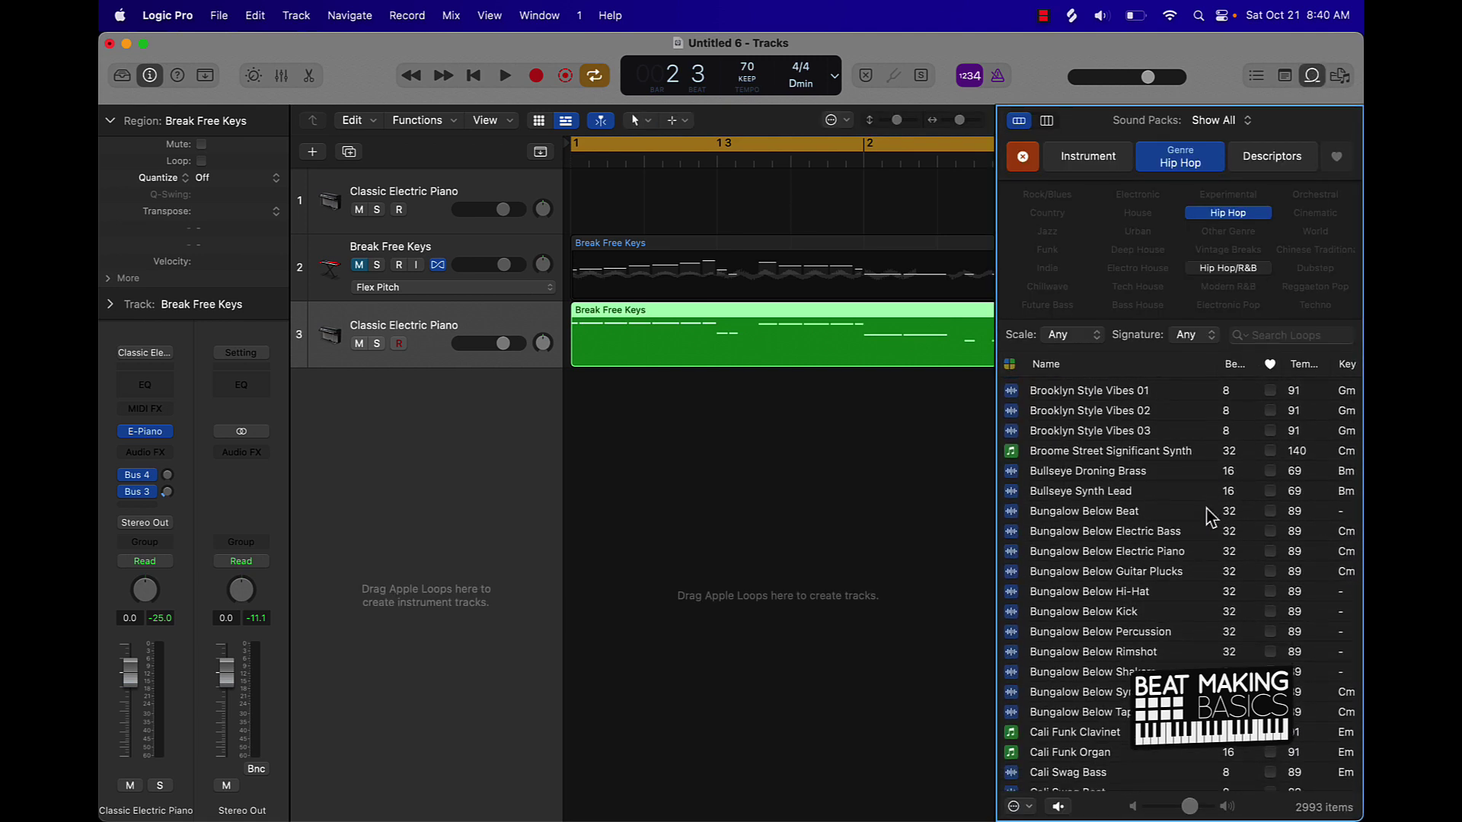
click(1135, 473)
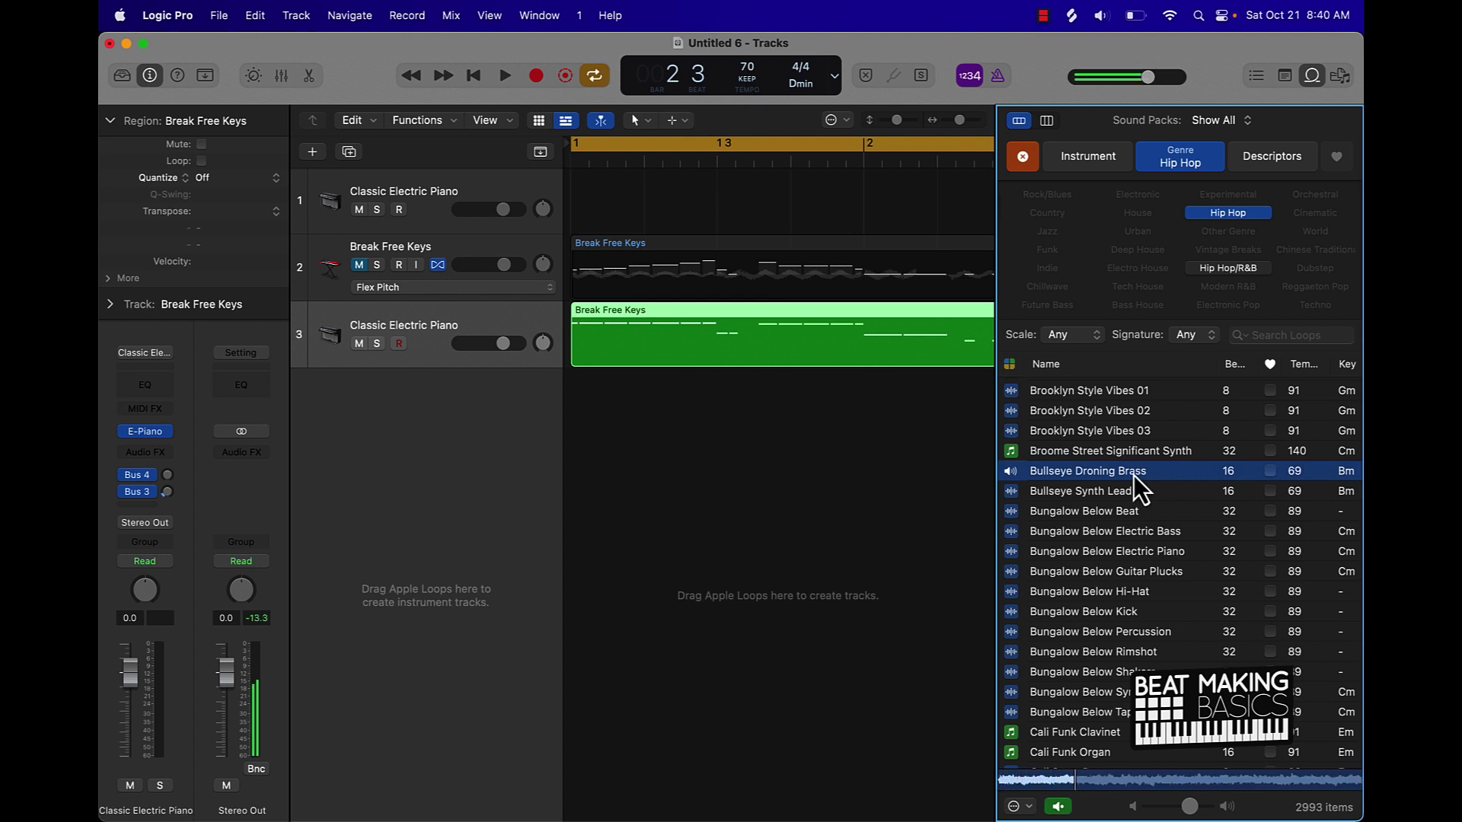
drag(1108, 477, 573, 472)
click(819, 499)
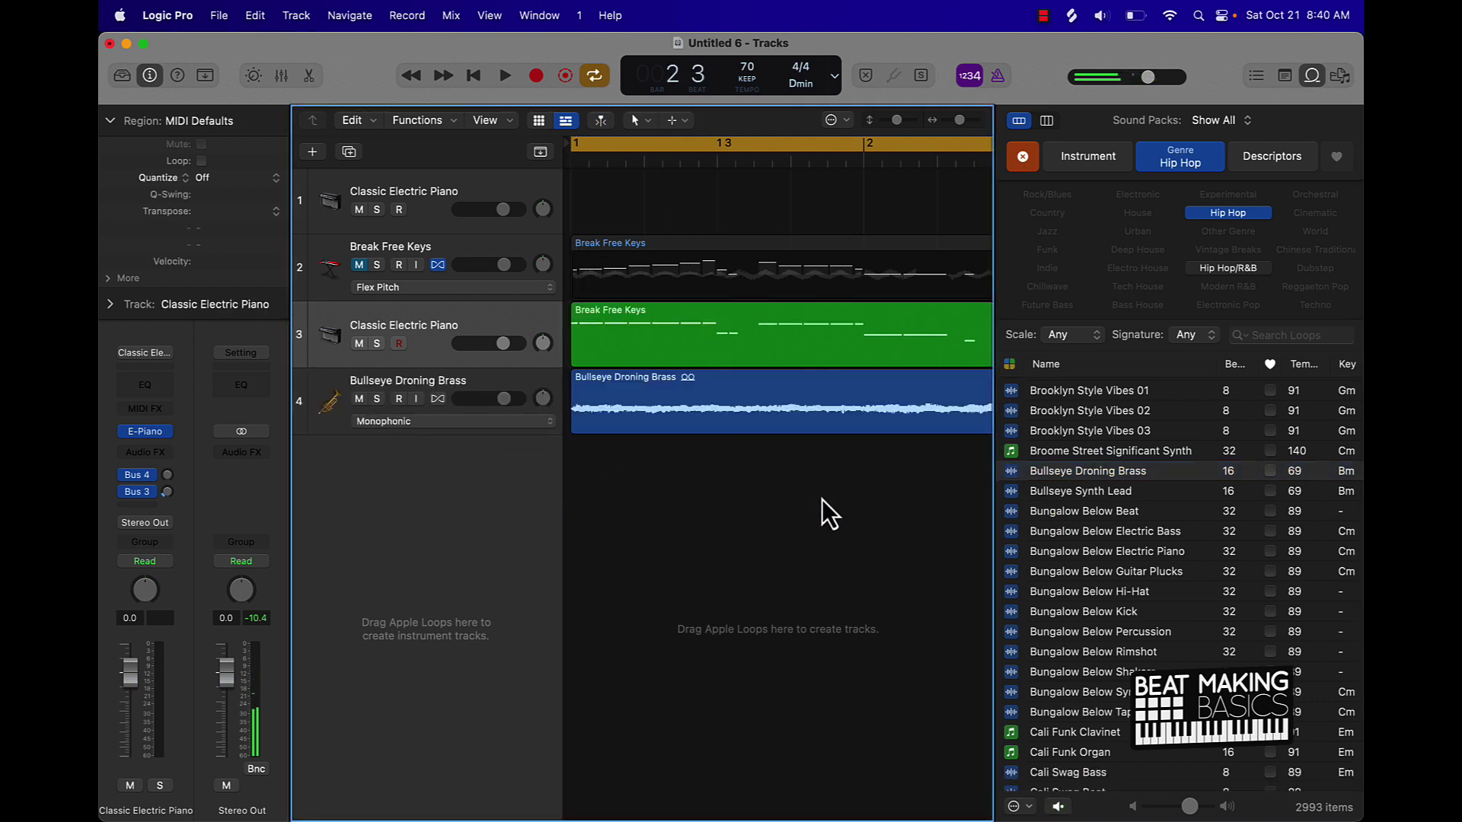
- Mute track 3's piano part, close the loop browser, zoom out, and extend the cycle to bar 5
click(359, 344)
click(763, 414)
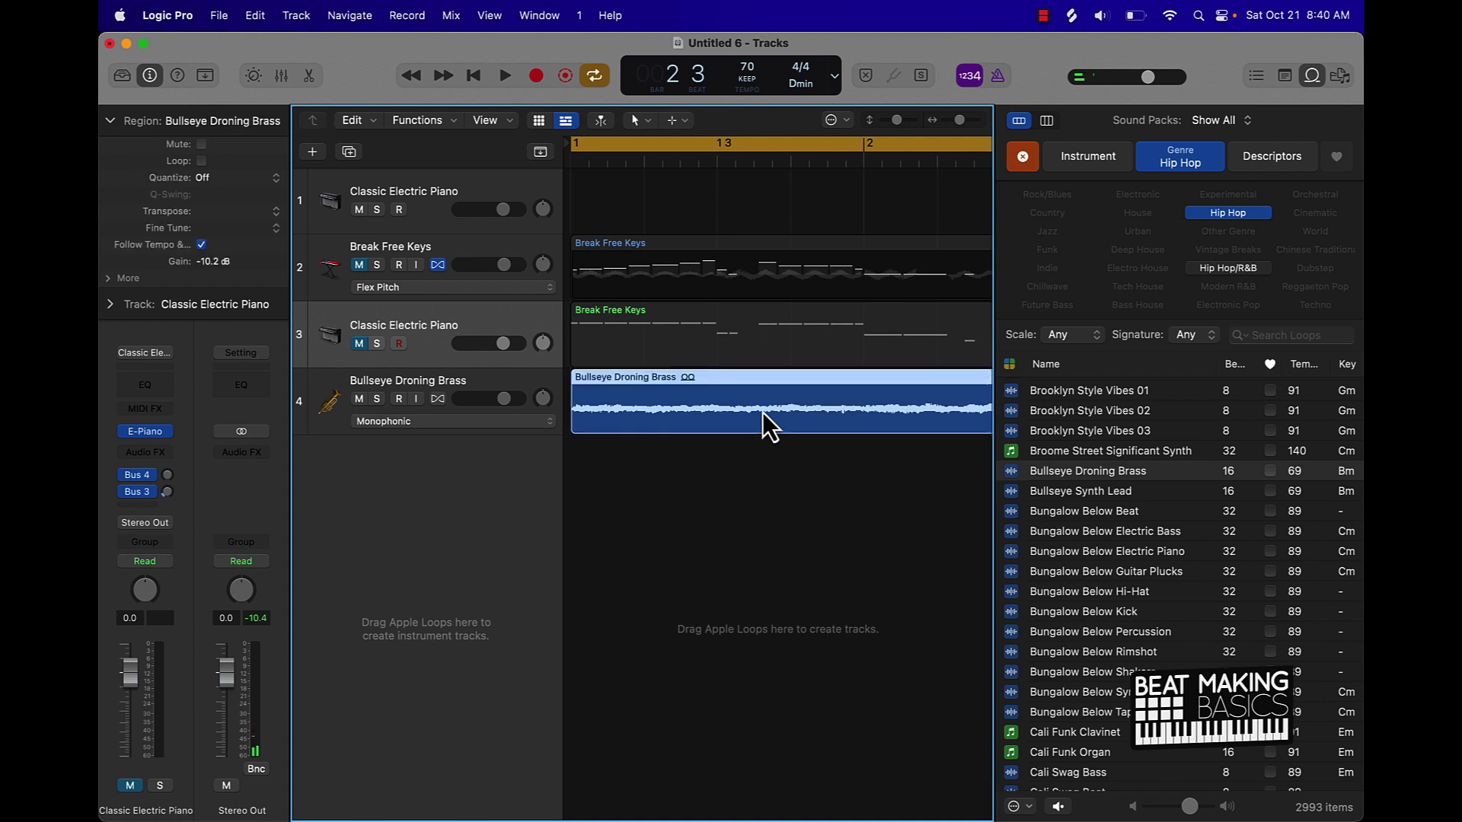
click(1308, 70)
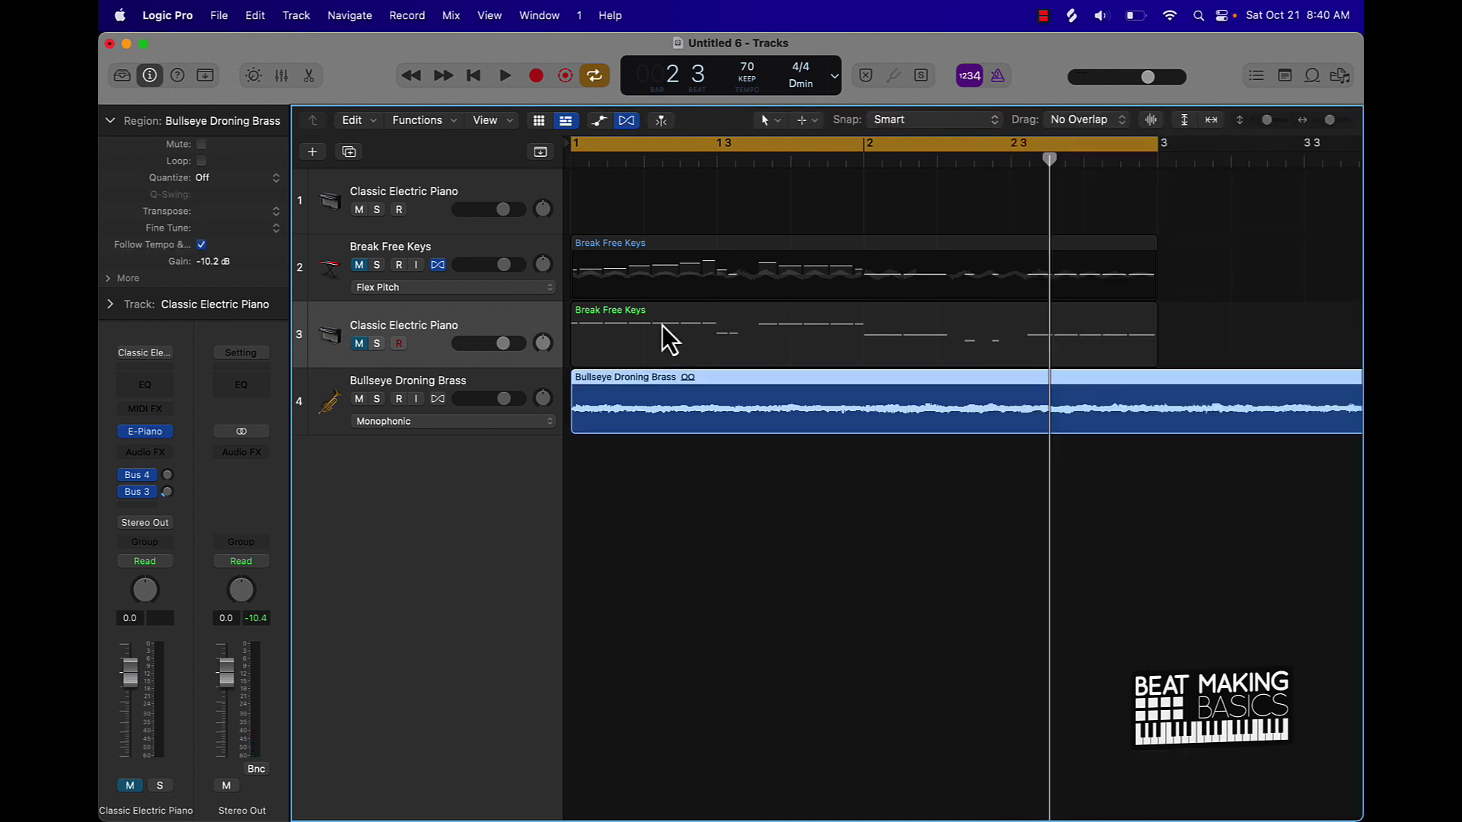
key(super+Left)
key(super+Left)
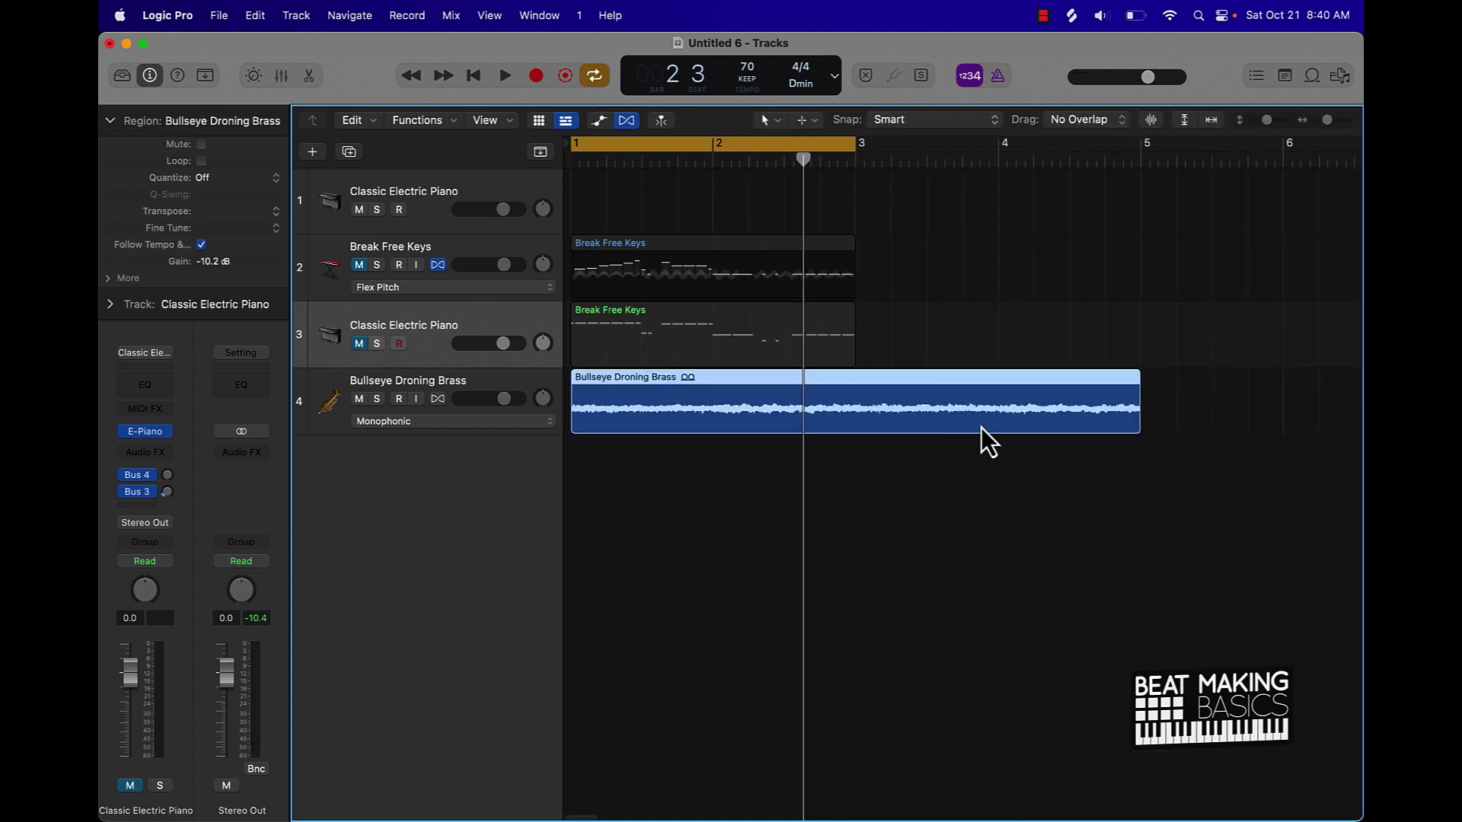
drag(850, 145, 1140, 148)
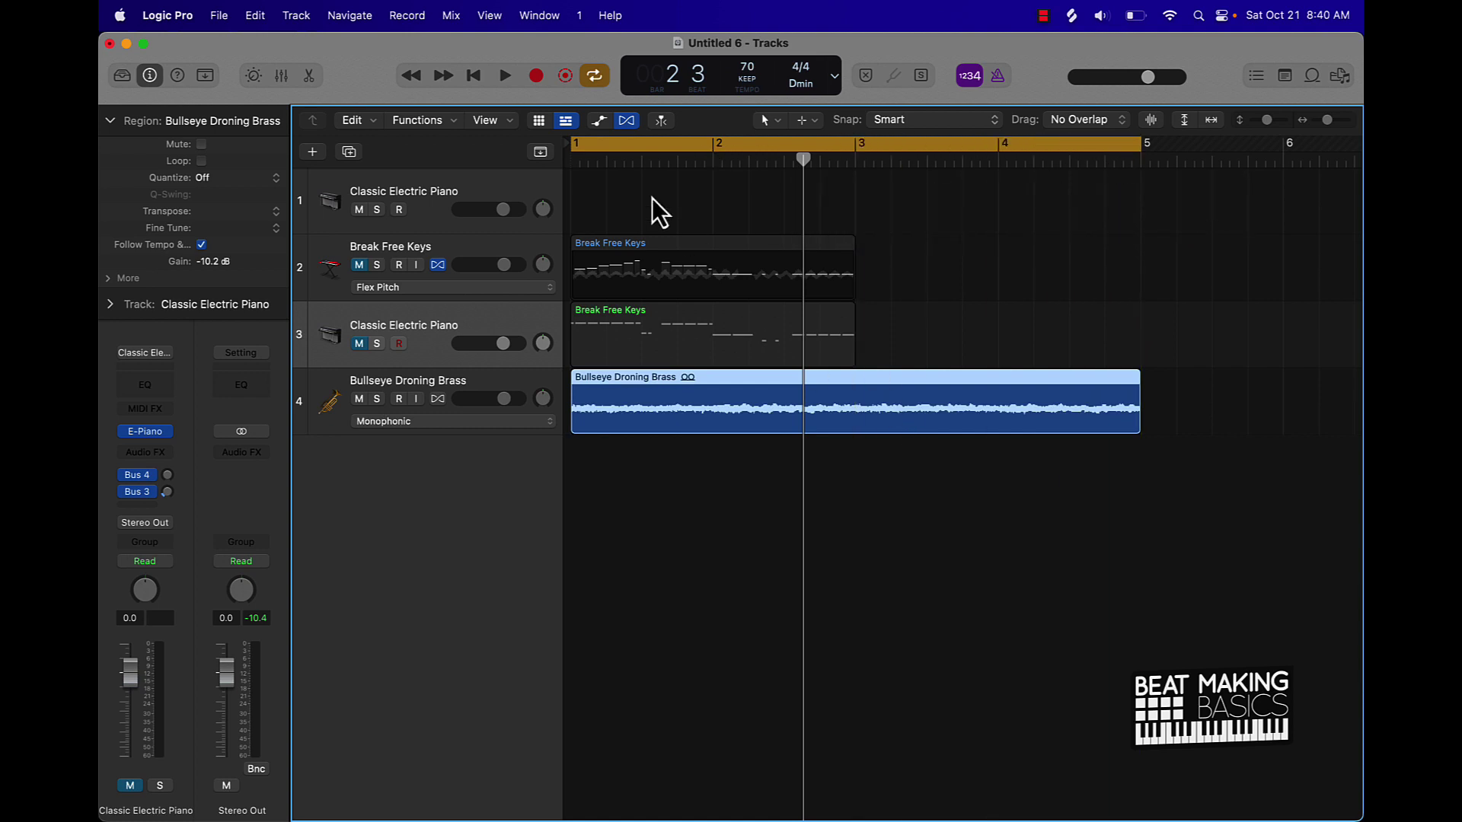
- Set the Bullseye Droning Brass track 4's flex mode to Flex Pitch
click(331, 390)
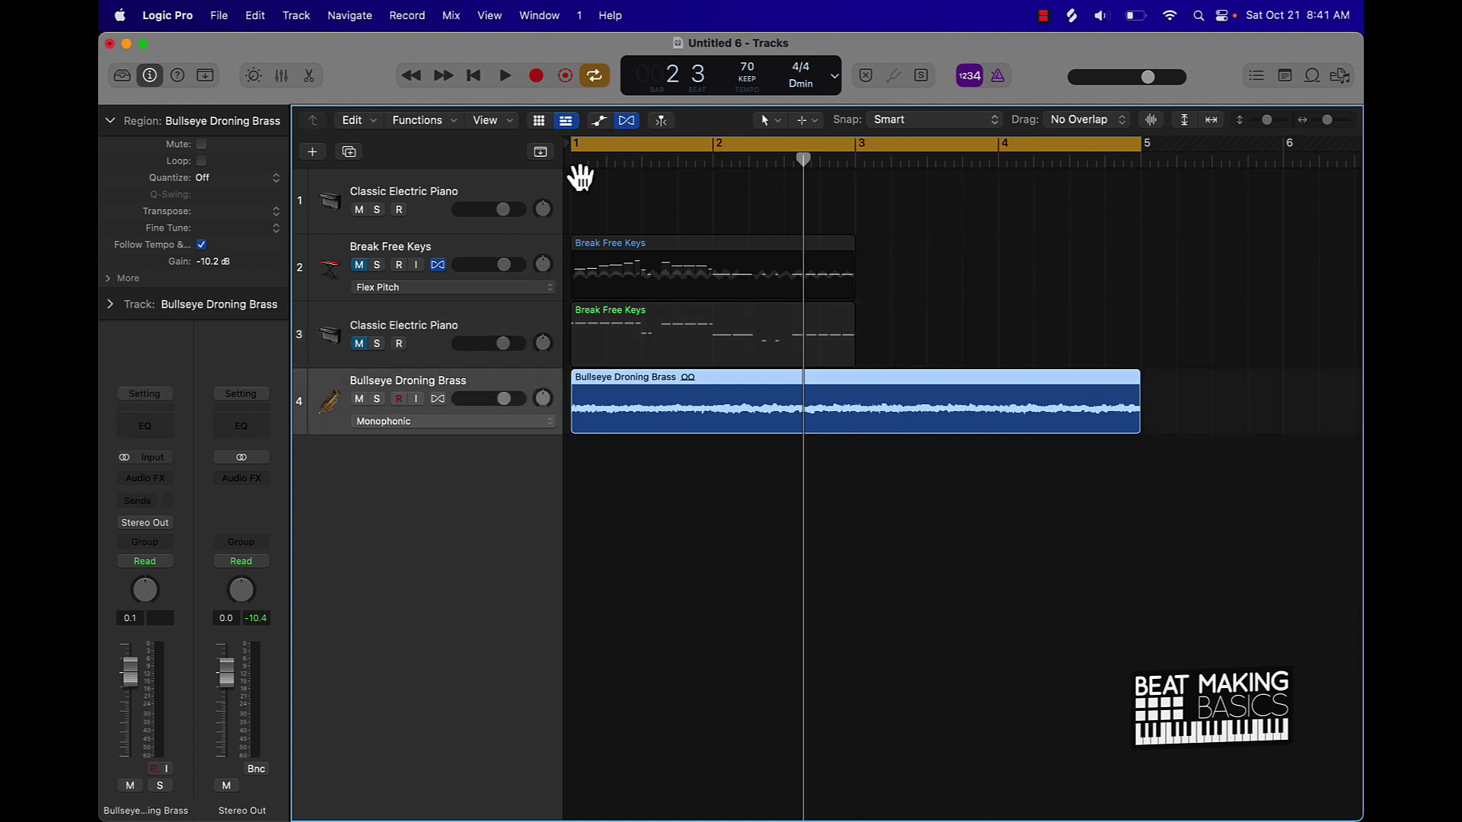
click(440, 421)
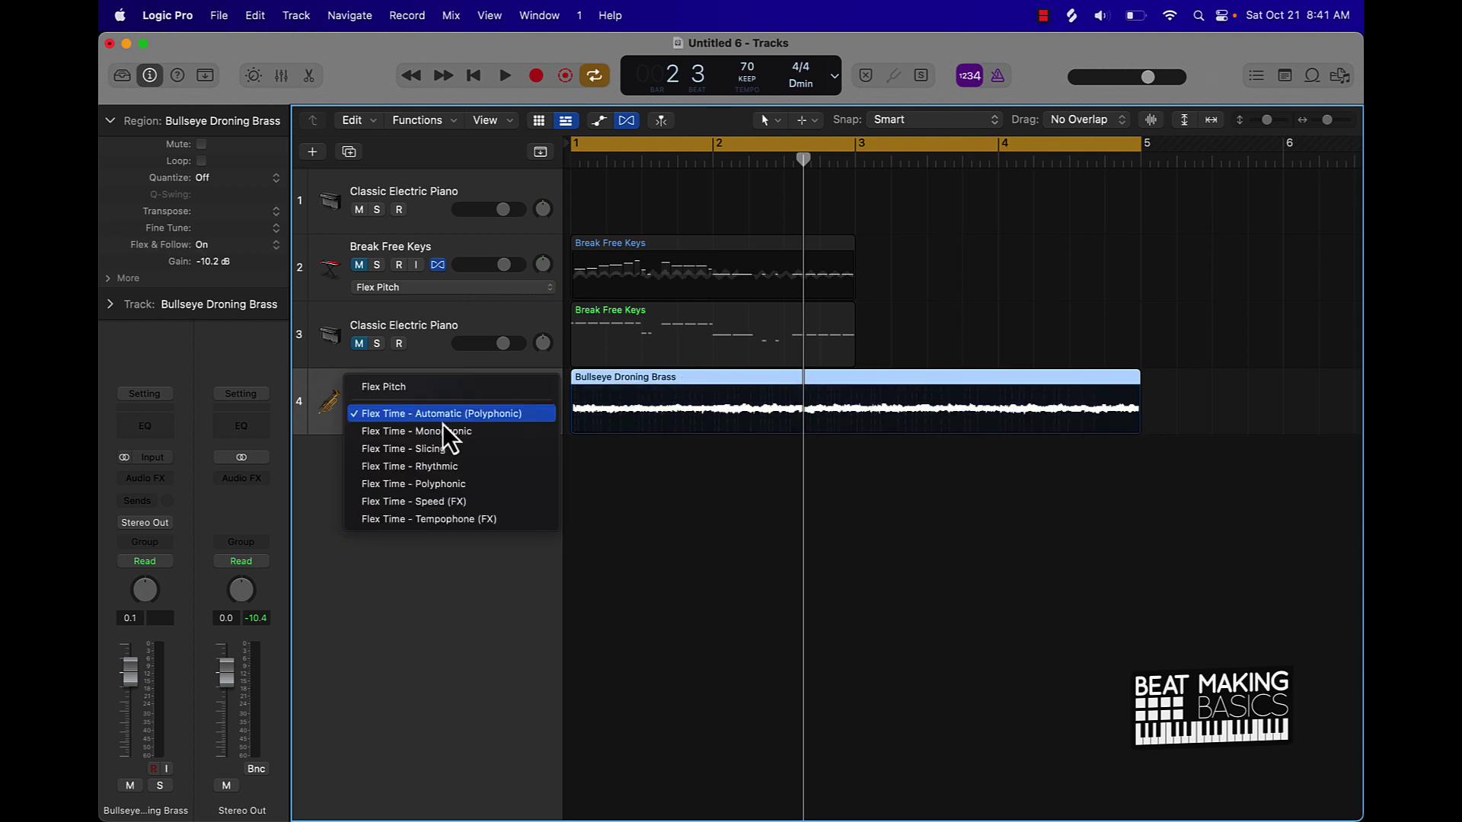
click(429, 390)
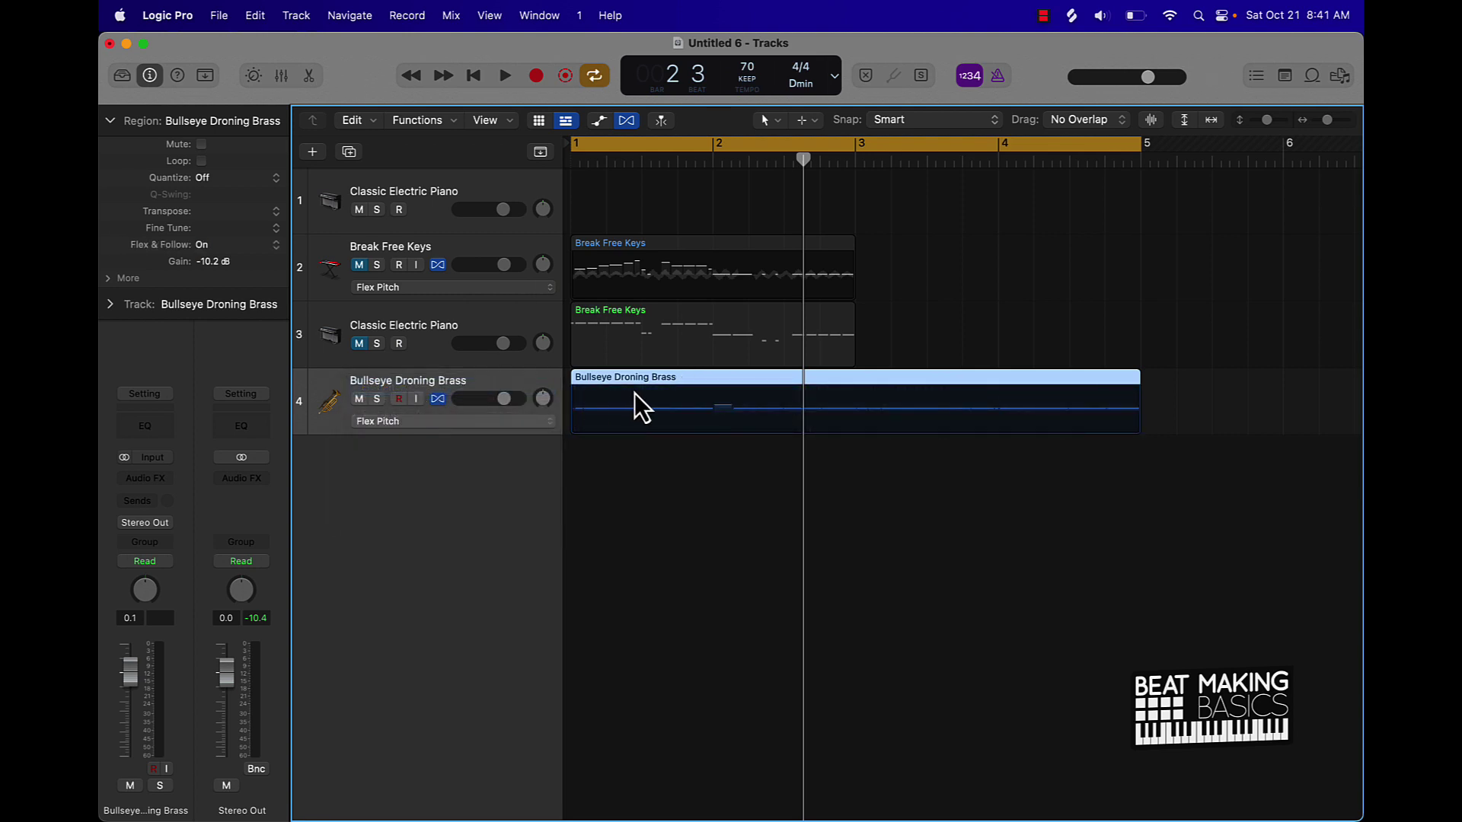
- From the Flex Pitch editor, create a Classic Electric Piano MIDI track holding the brass notes
click(313, 76)
click(818, 312)
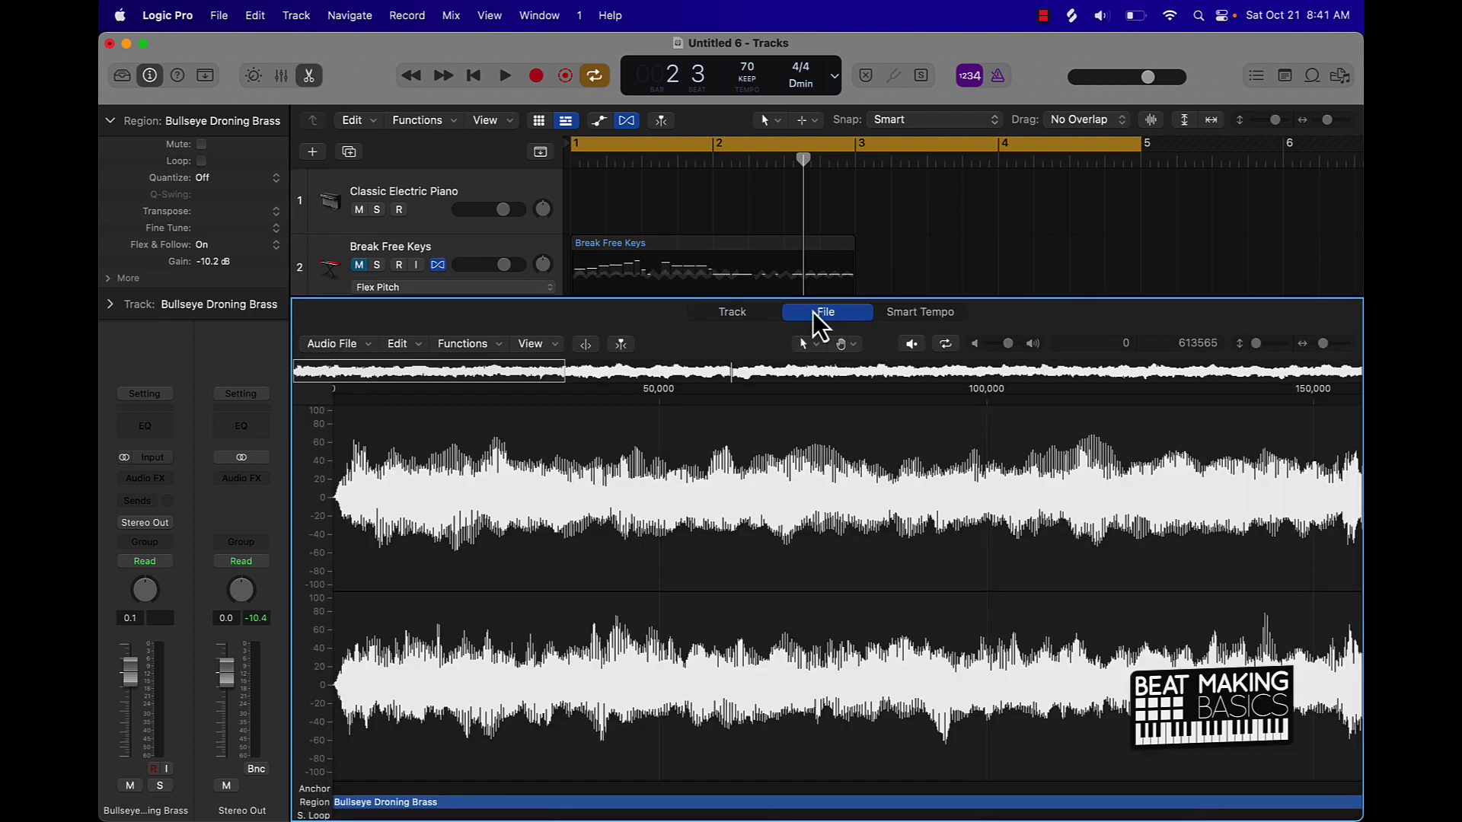
click(750, 317)
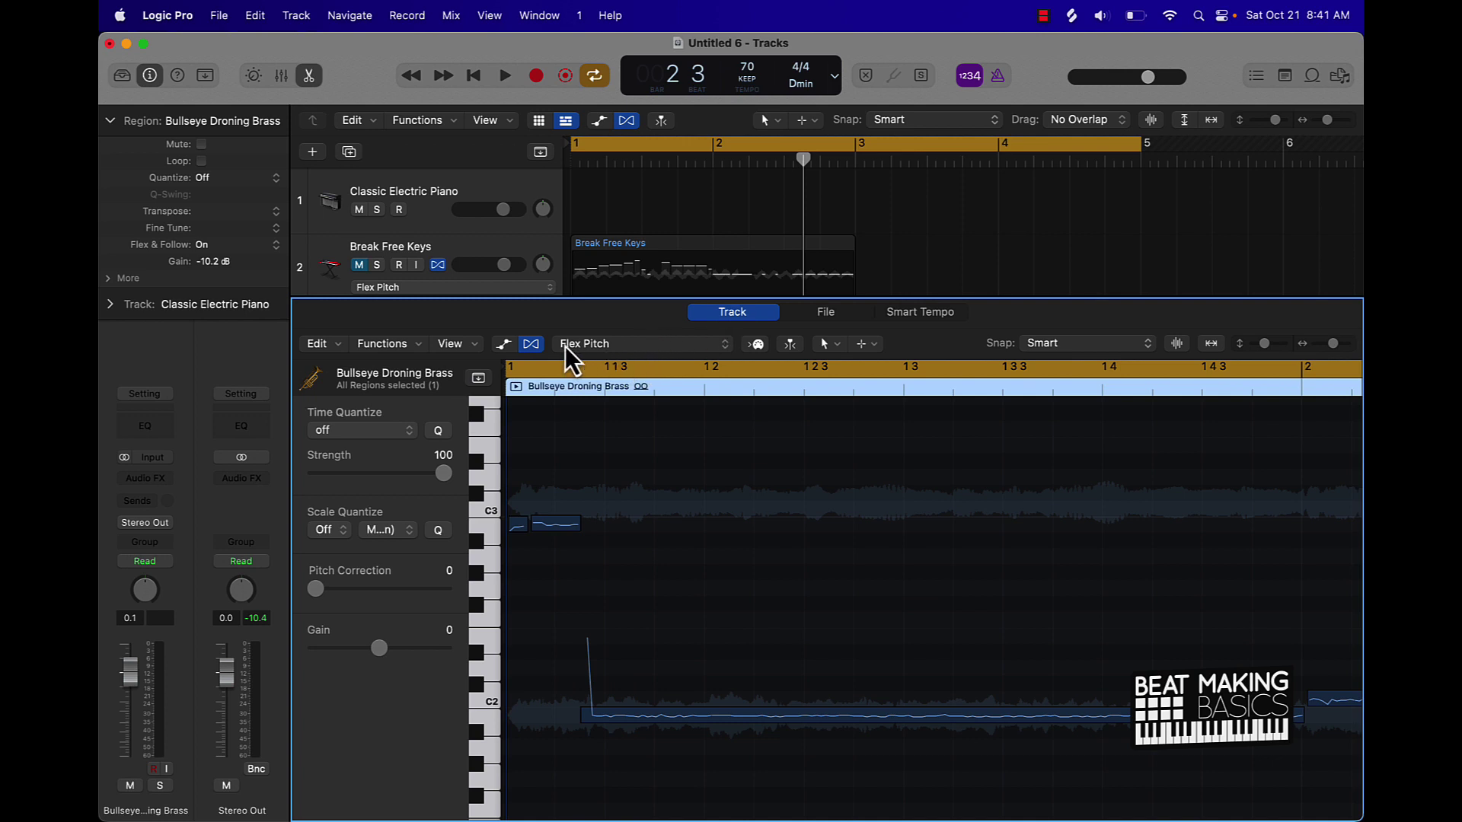
click(331, 346)
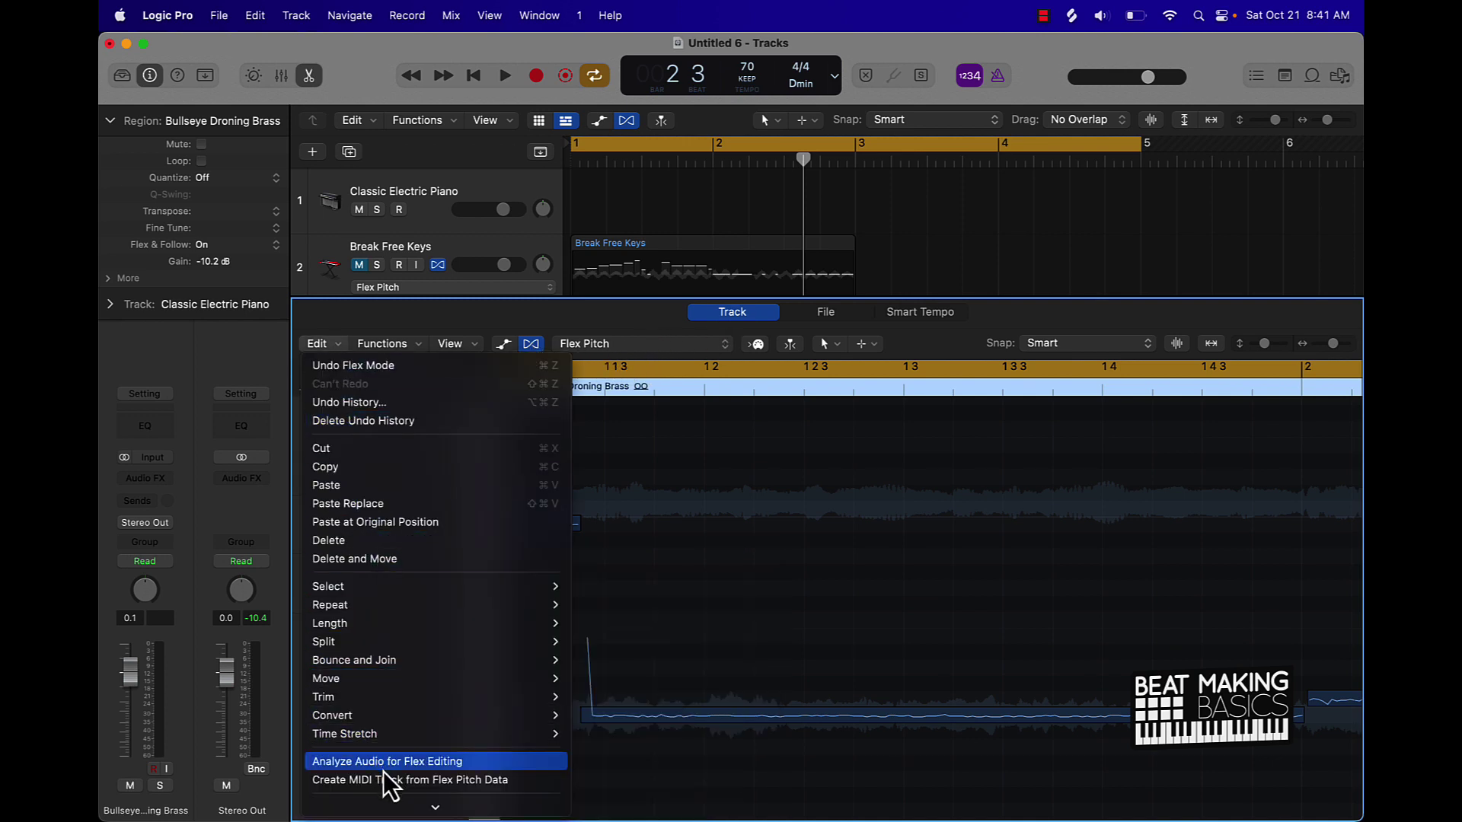
click(430, 781)
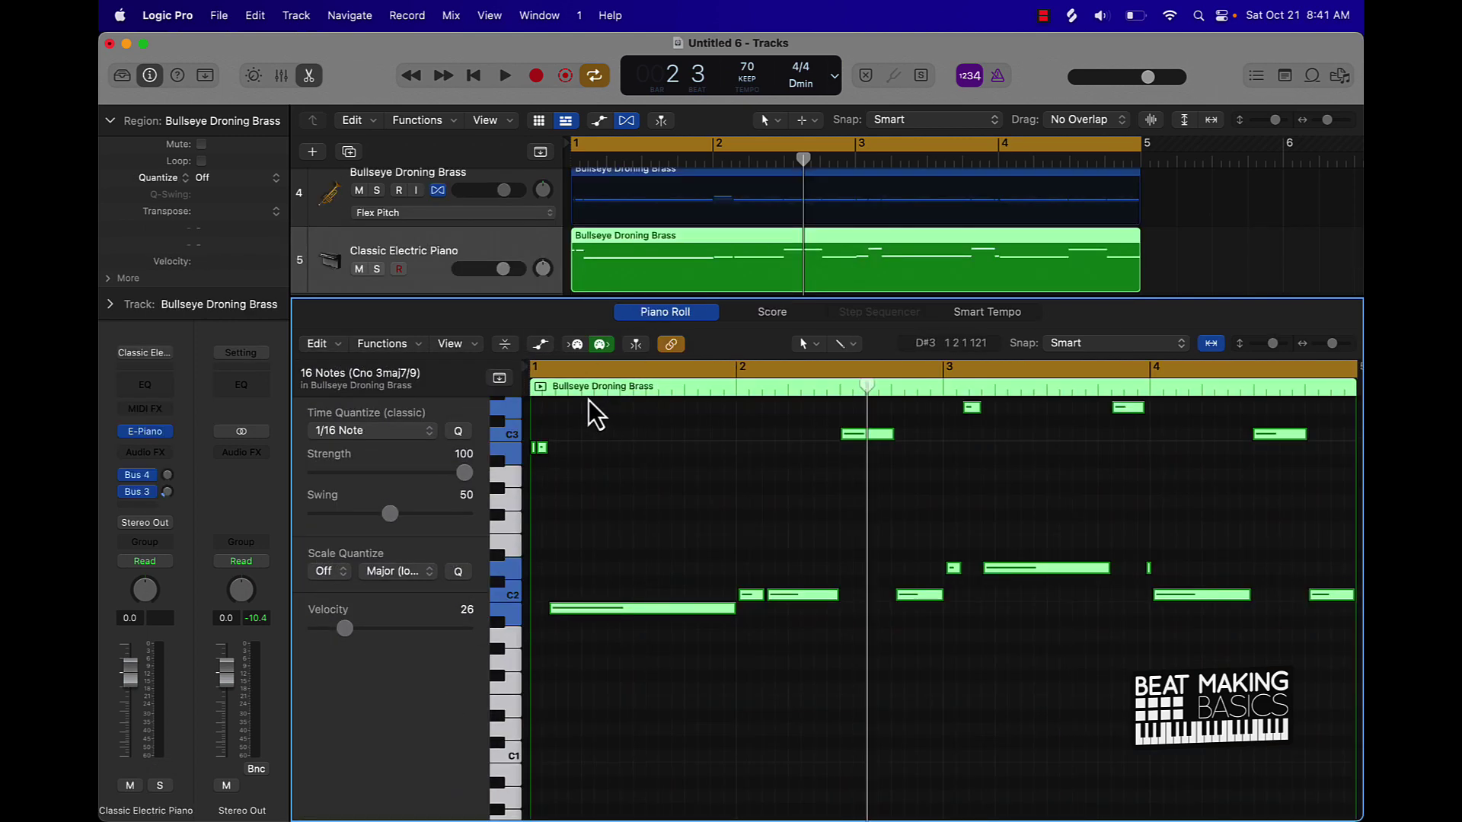
- Play the piano part from the start with brass track 4 muted, then stop and close the Piano Roll
key(Return)
key(space)
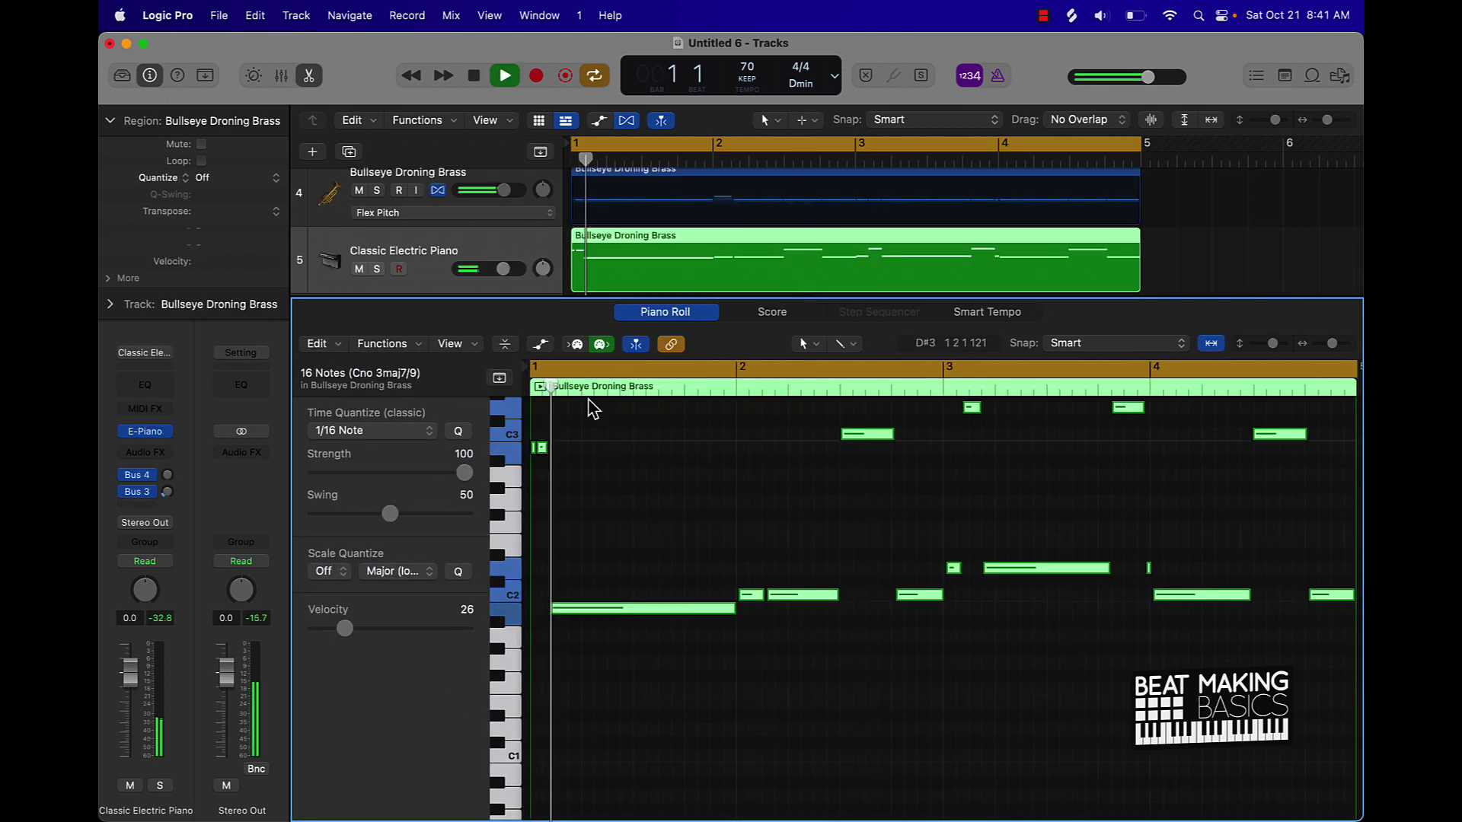
click(359, 190)
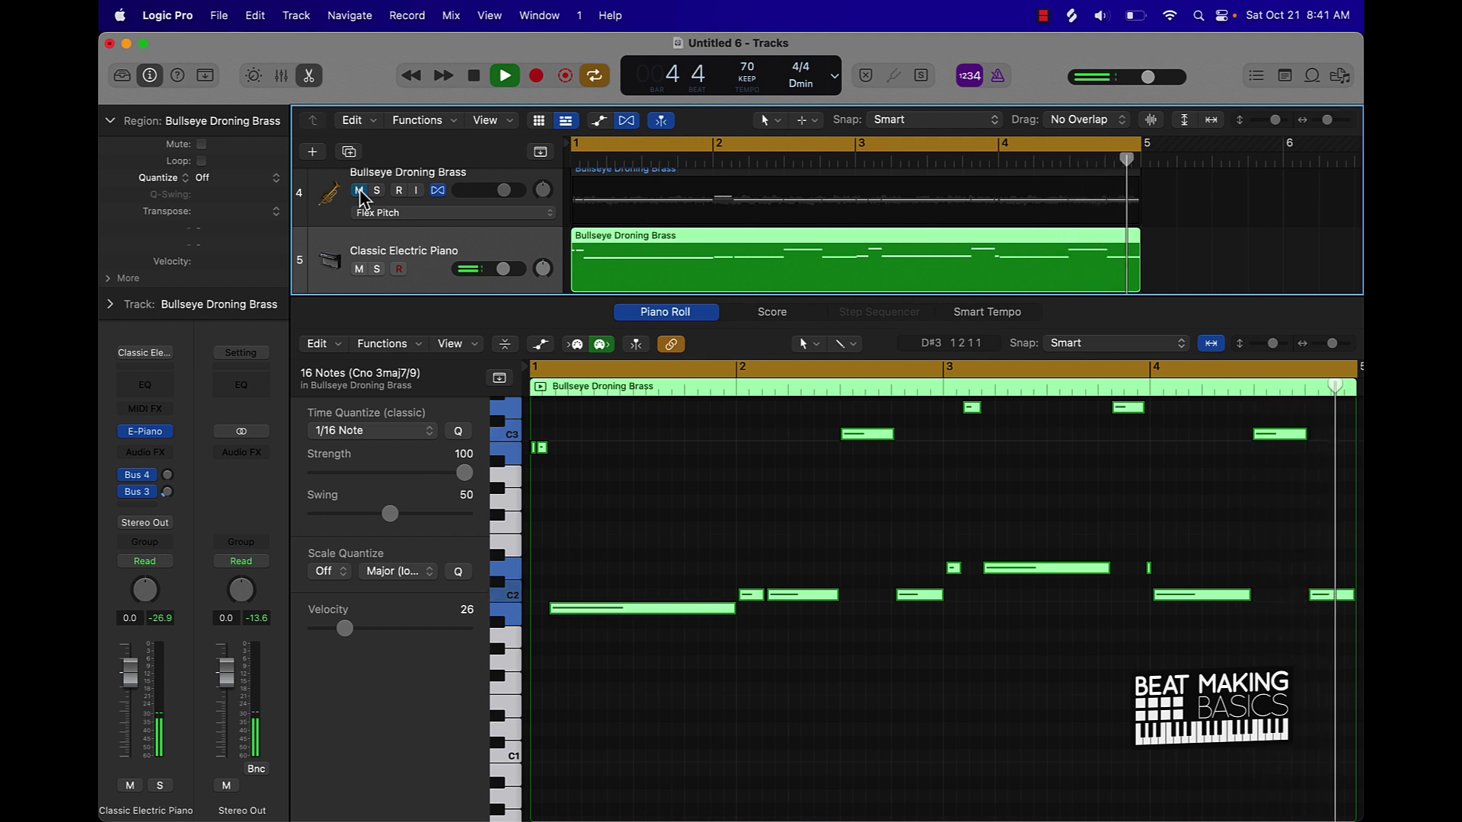
key(space)
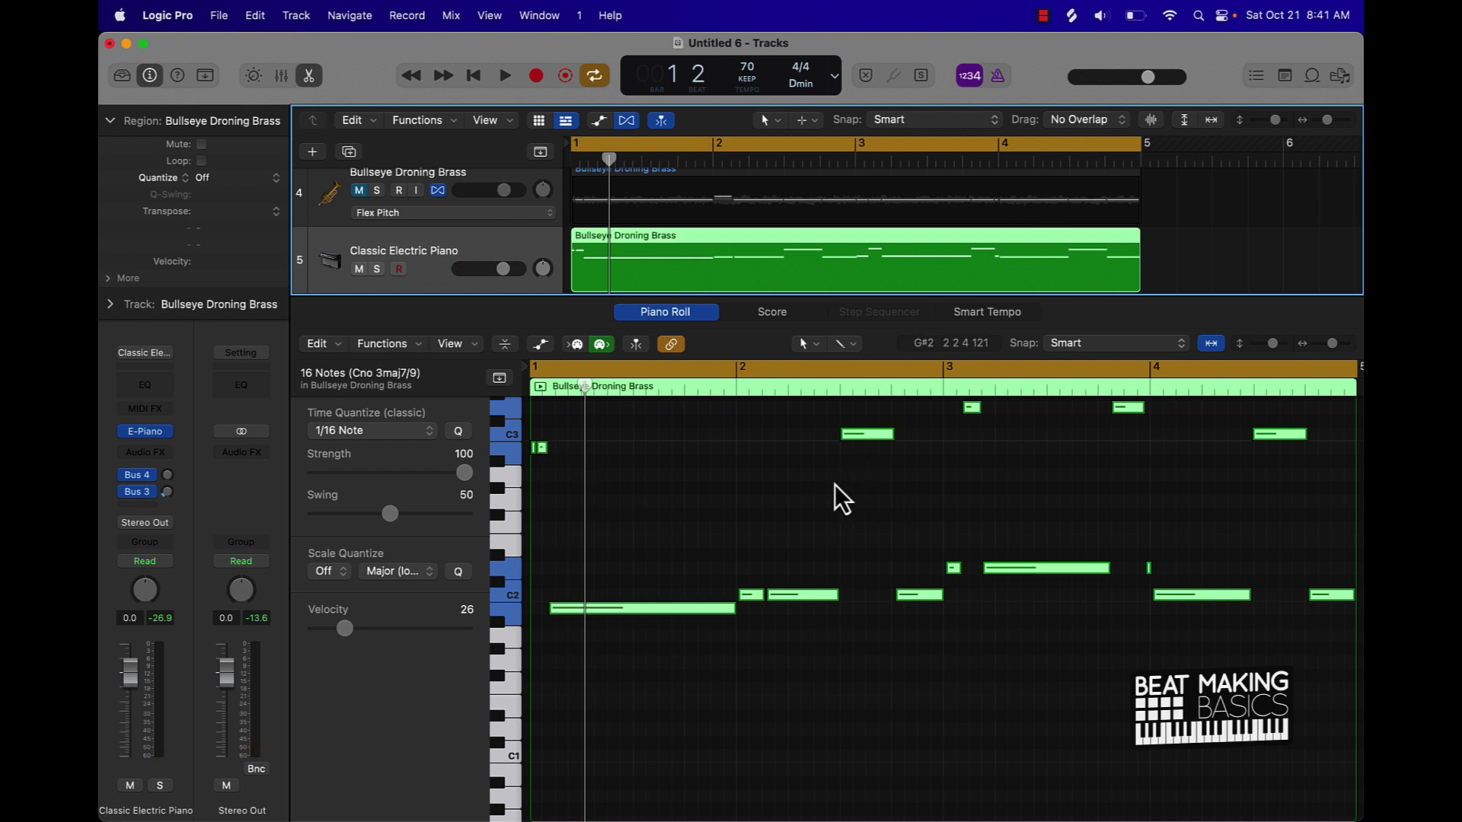
click(309, 78)
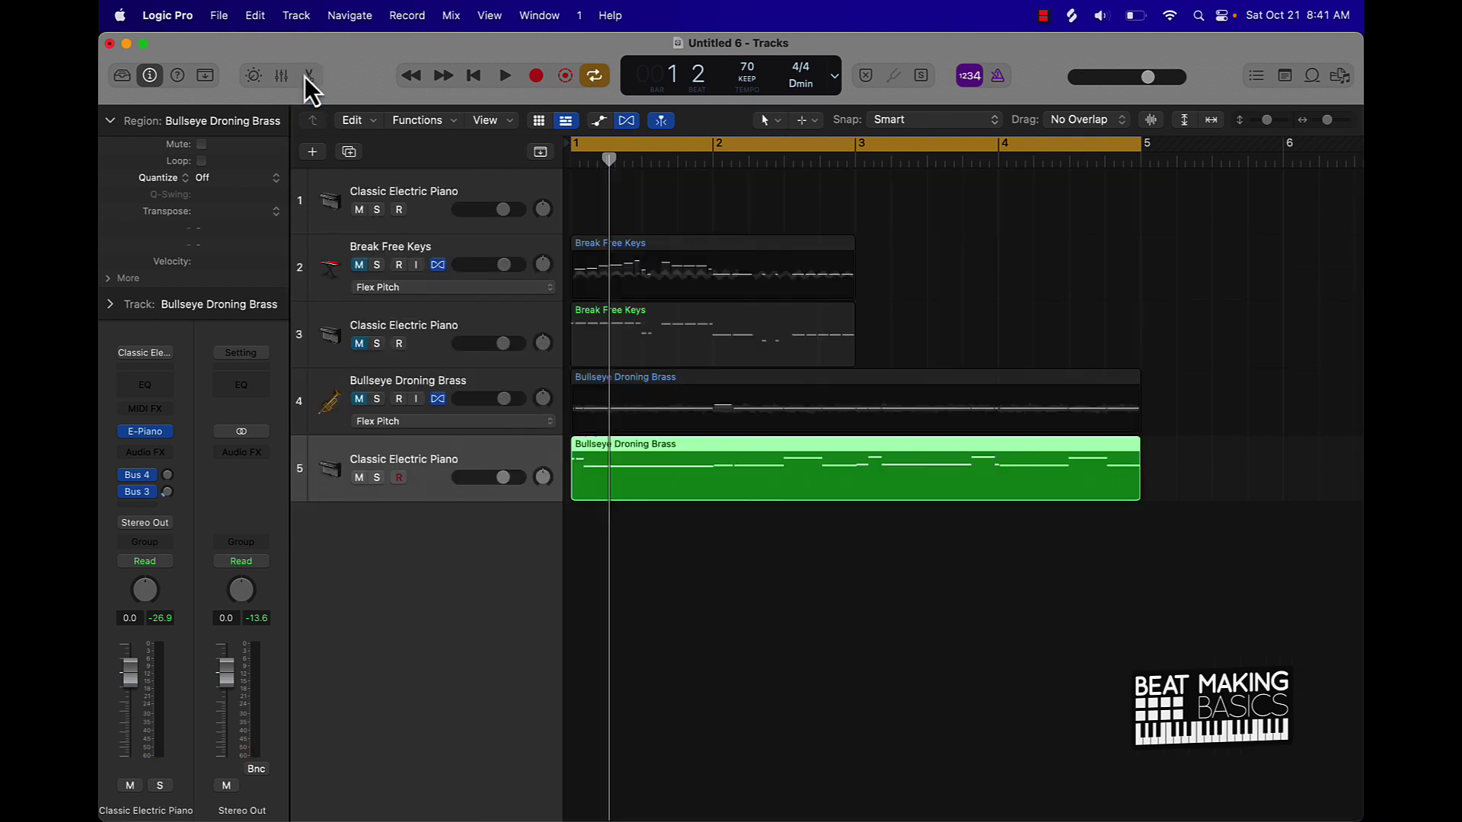
- Mute track 5, the Classic Electric Piano part converted from the brass
click(358, 478)
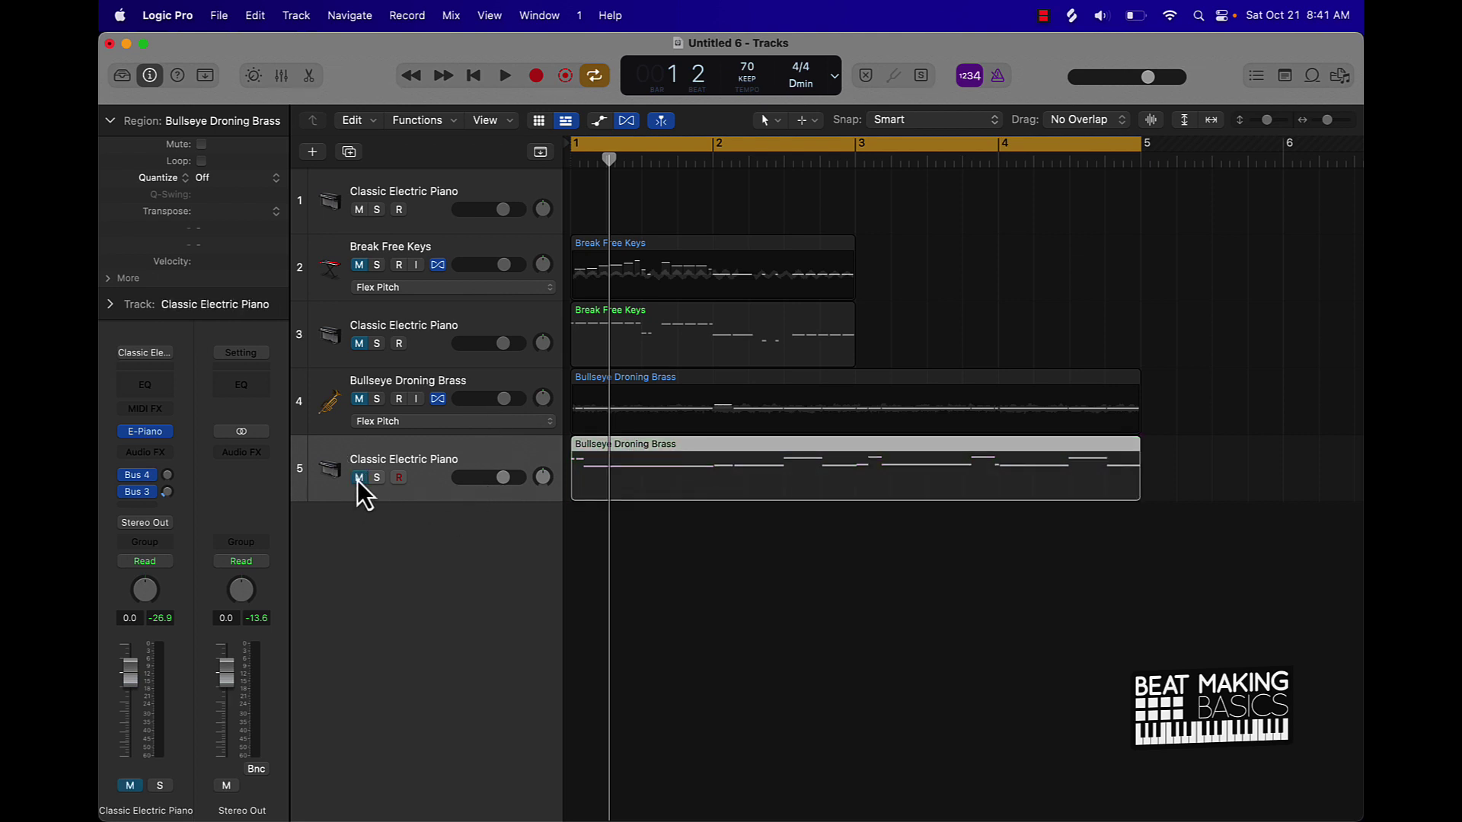